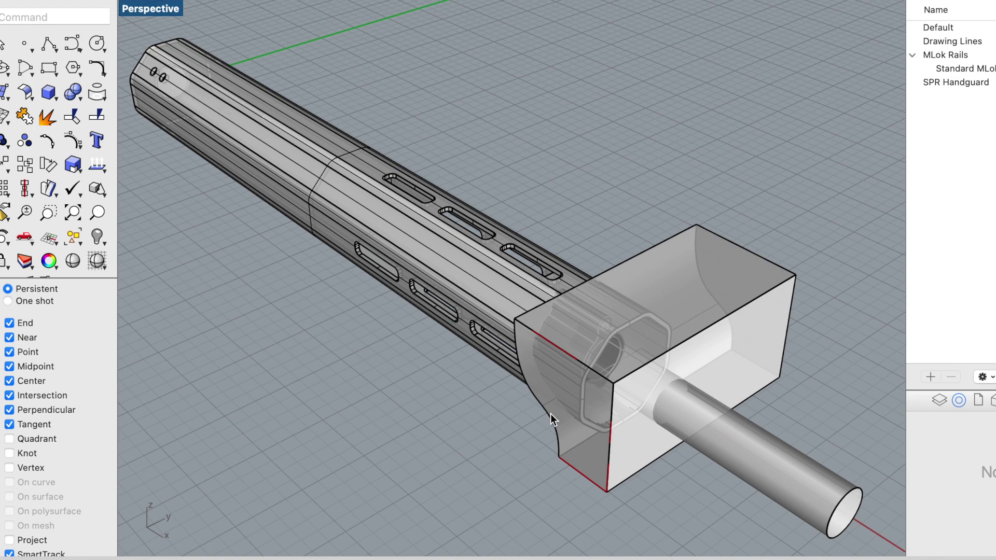
Hide the front cutting block and the handguard to expose the barrel.
click(692, 267)
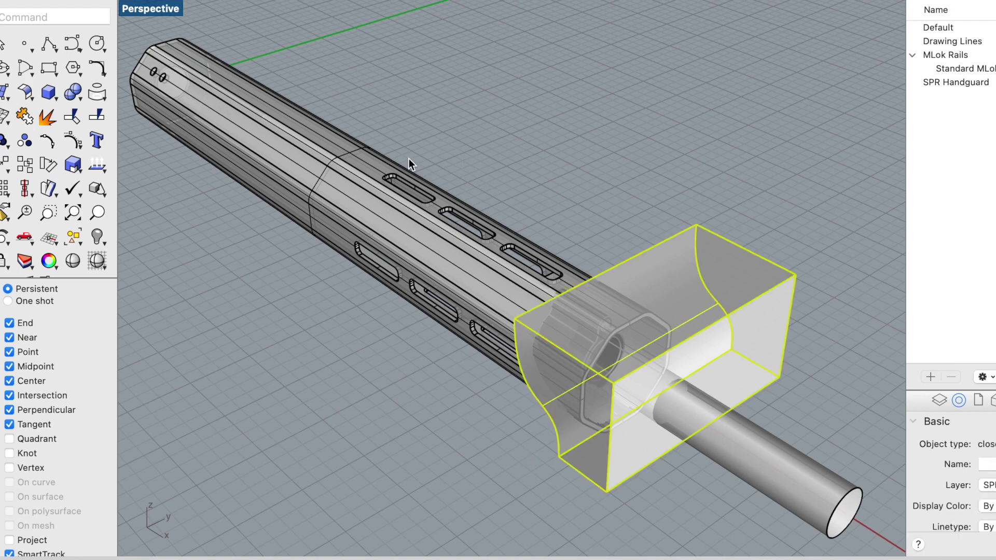
shift+click(365, 155)
text(Hide)
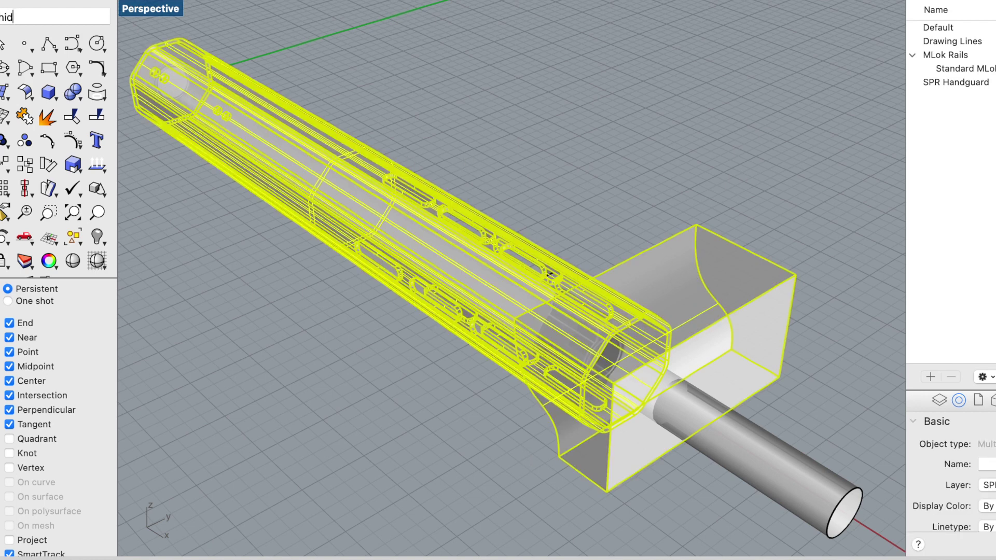
key(Return)
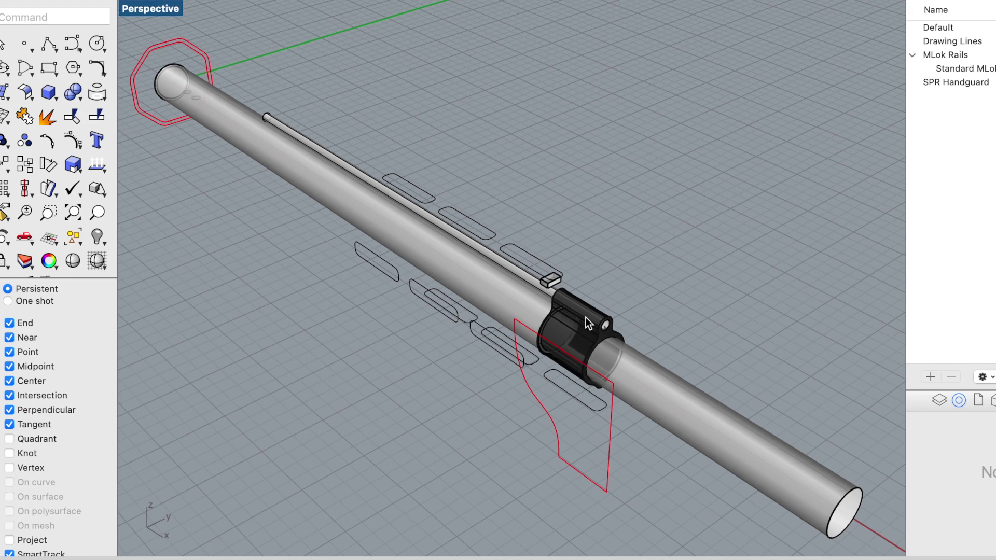
Select the small block beside the gas block and zoom around to inspect it.
scroll(586, 317, up, 10)
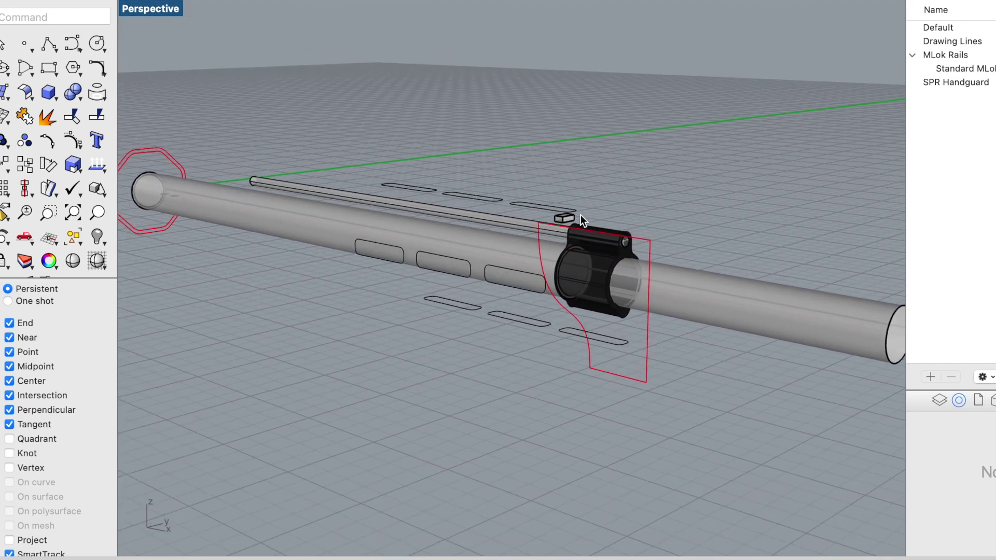
scroll(581, 215, up, 10)
click(521, 232)
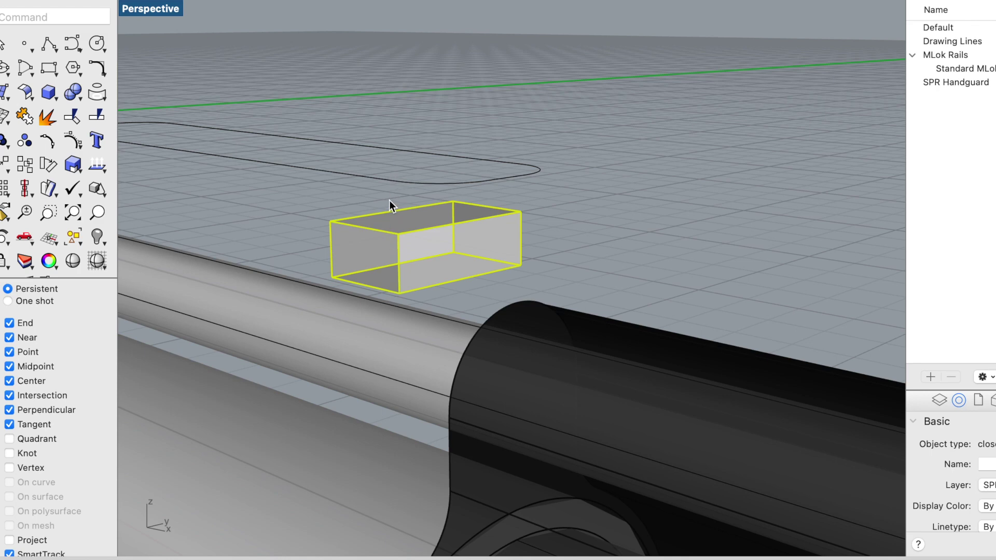
scroll(387, 223, up, 10)
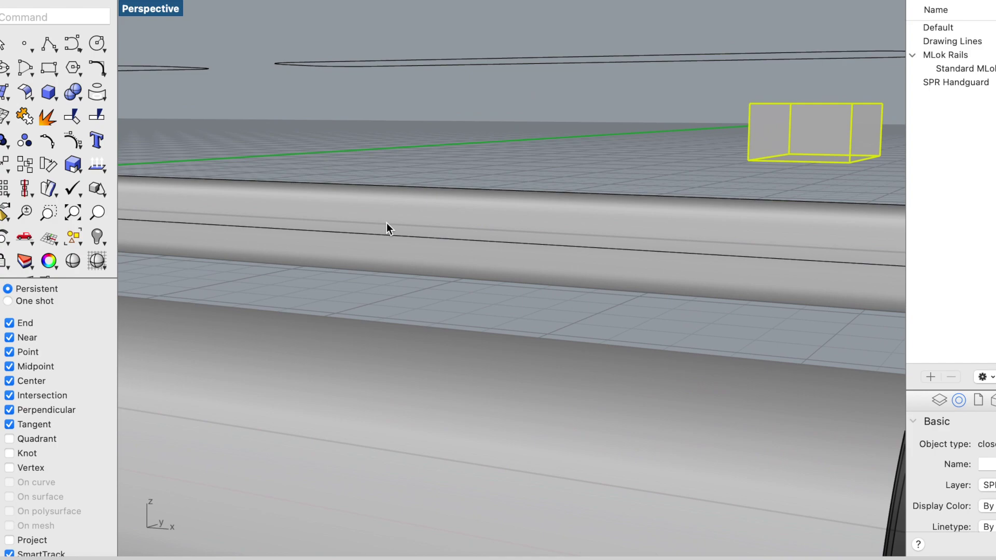
scroll(387, 222, down, 10)
scroll(387, 223, down, 10)
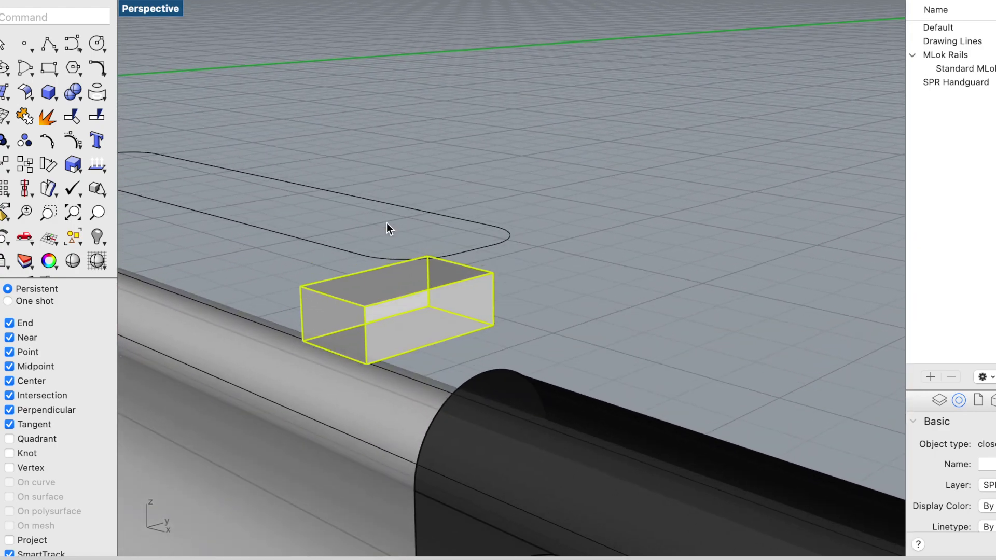
scroll(386, 222, left, 10)
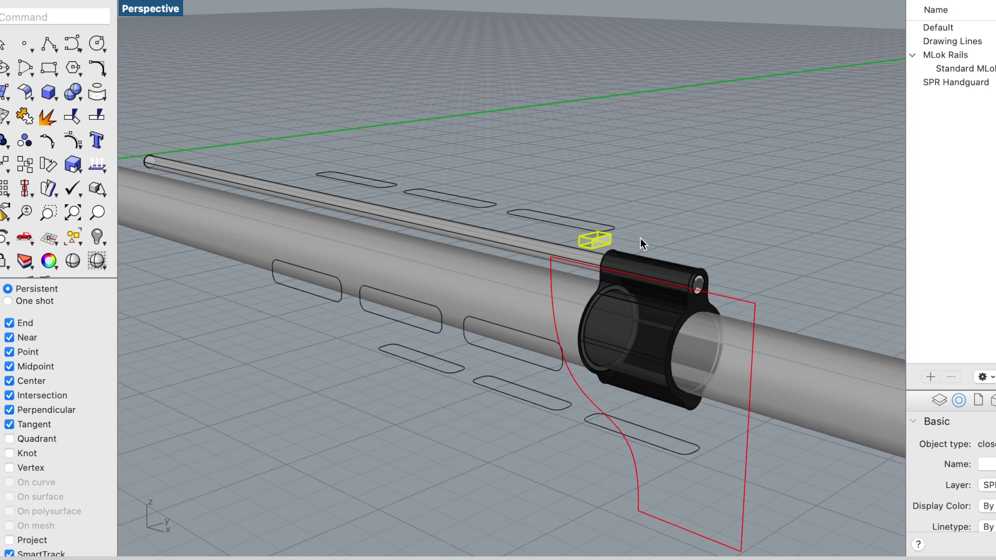
Clear the selection and zoom in on the handguard's front end.
click(628, 178)
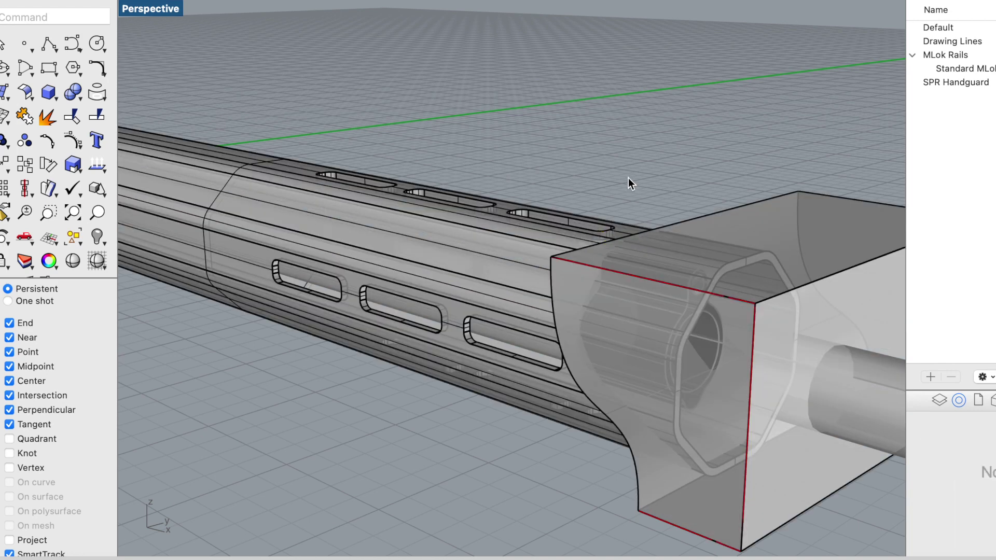
scroll(628, 178, up, 5)
scroll(628, 179, up, 5)
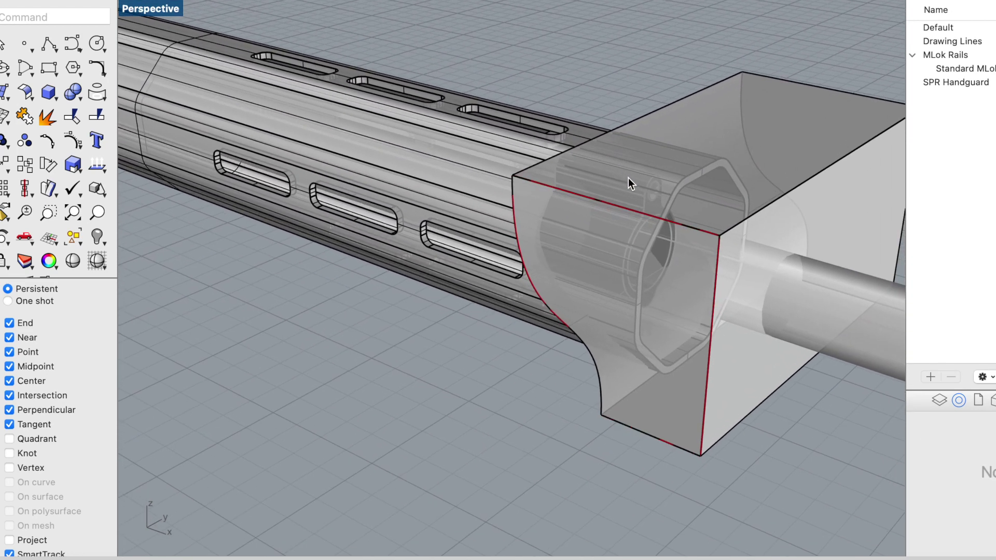
scroll(628, 178, up, 5)
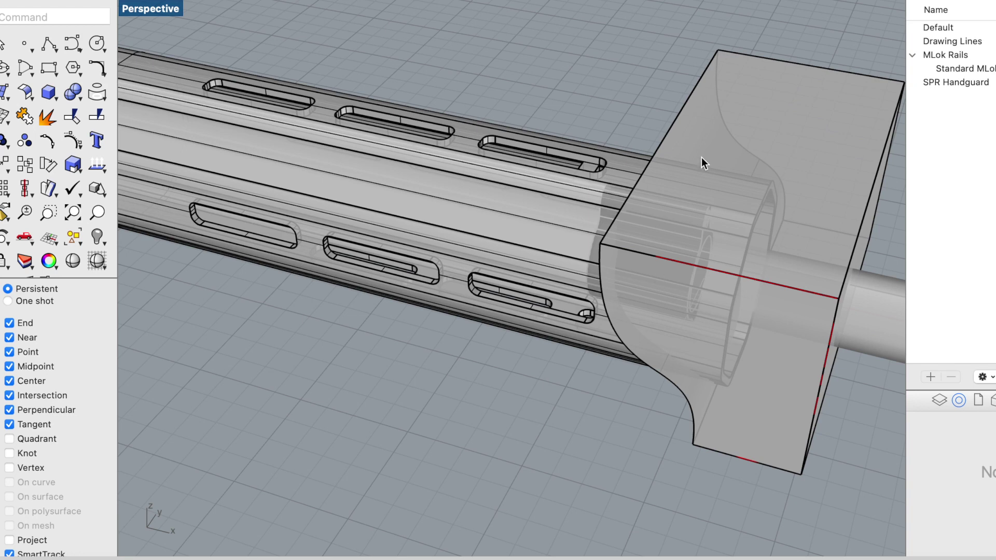
Temporarily hide only the front cutting block to inspect the red curved profile beneath.
click(715, 125)
text(Hide)
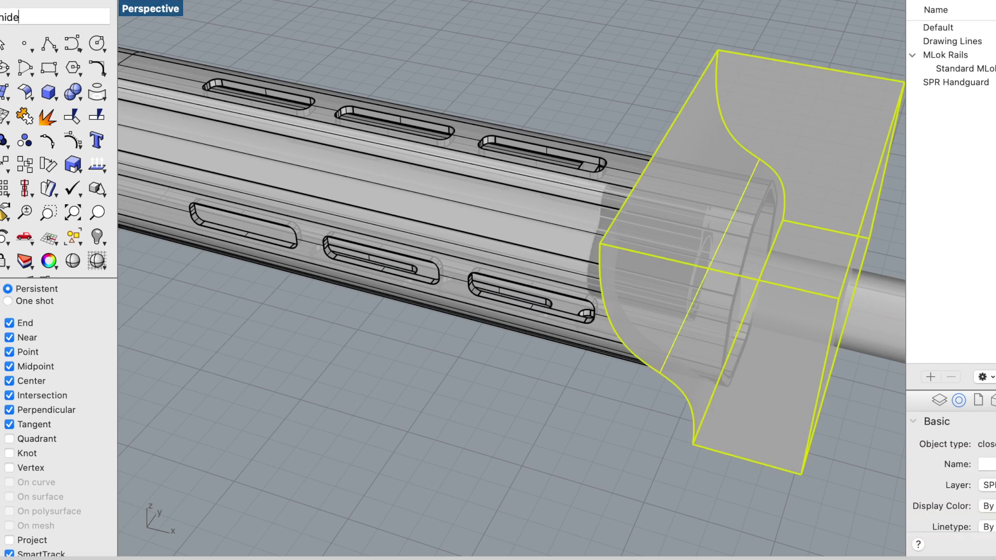
key(Return)
scroll(715, 119, up, 5)
scroll(715, 119, up, 2)
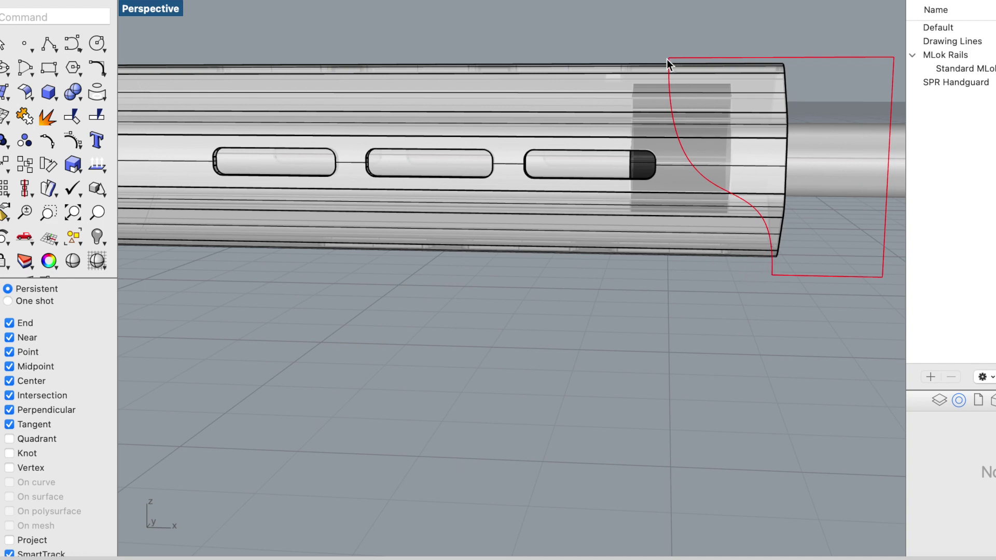
scroll(666, 59, down, 5)
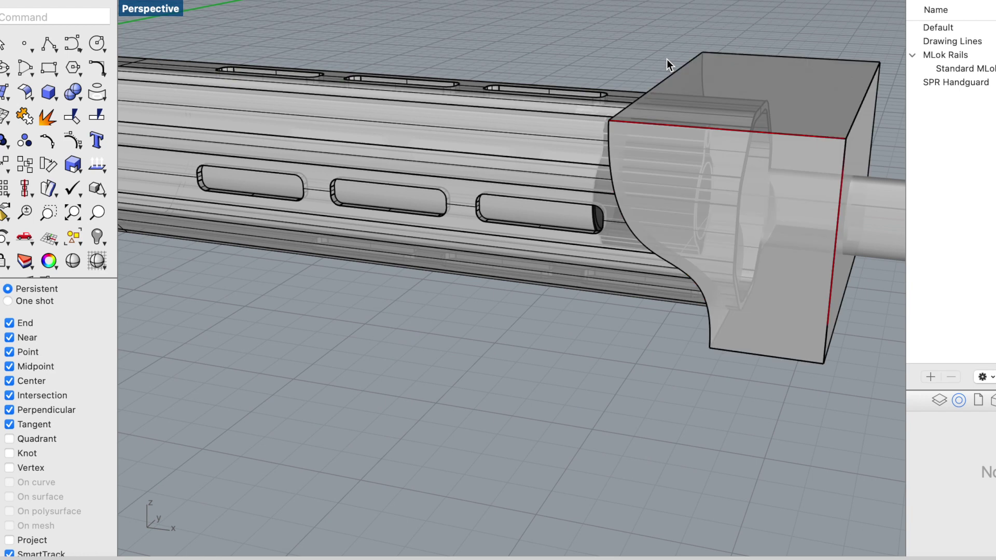
BooleanDifference the end block from the handguard polysurface, leaving a curved front contour.
text(Boolean2Objects)
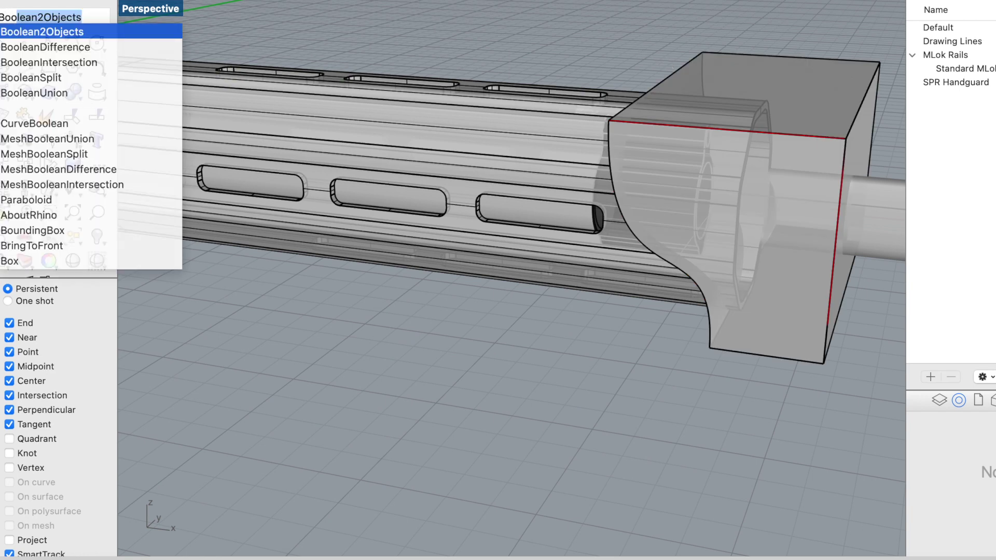
key(Down)
key(Return)
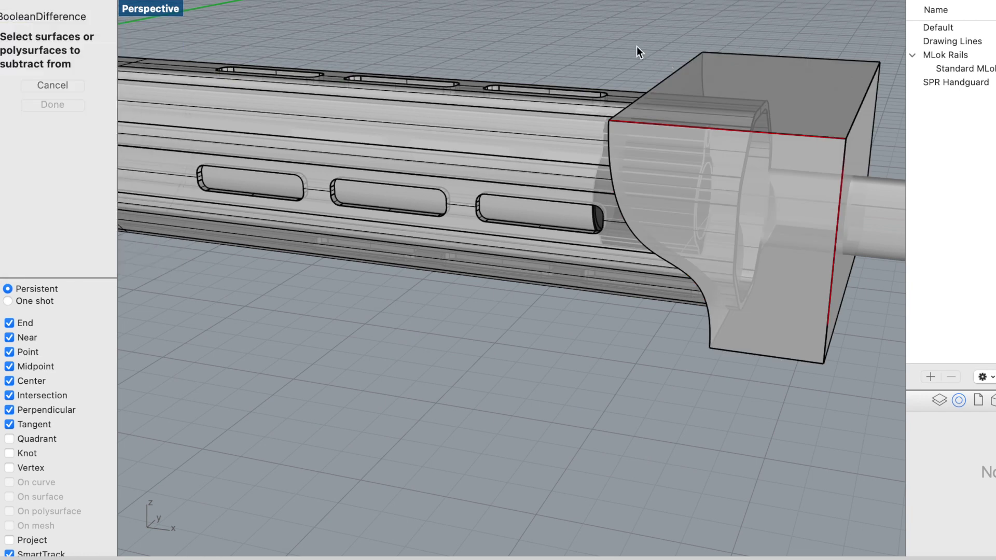
click(570, 116)
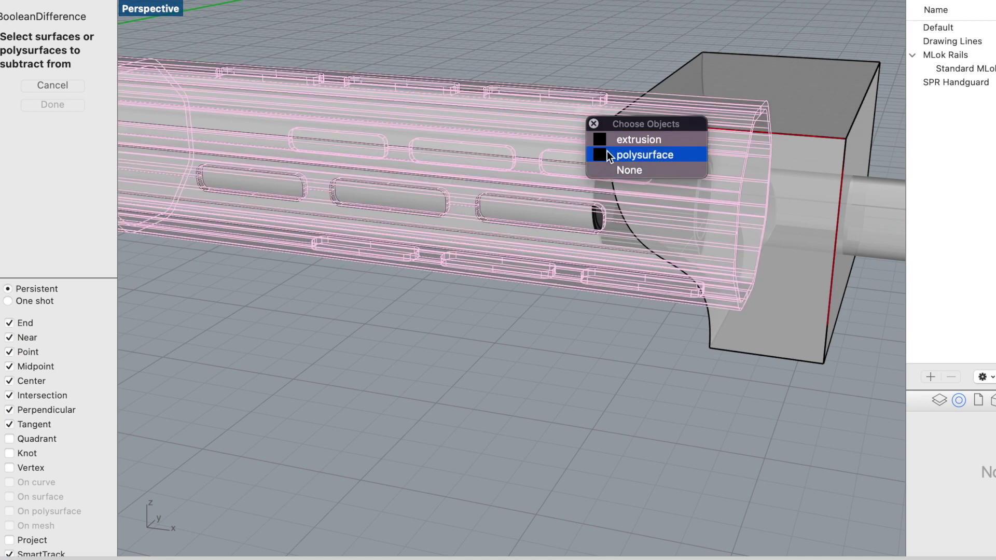
click(607, 152)
key(Return)
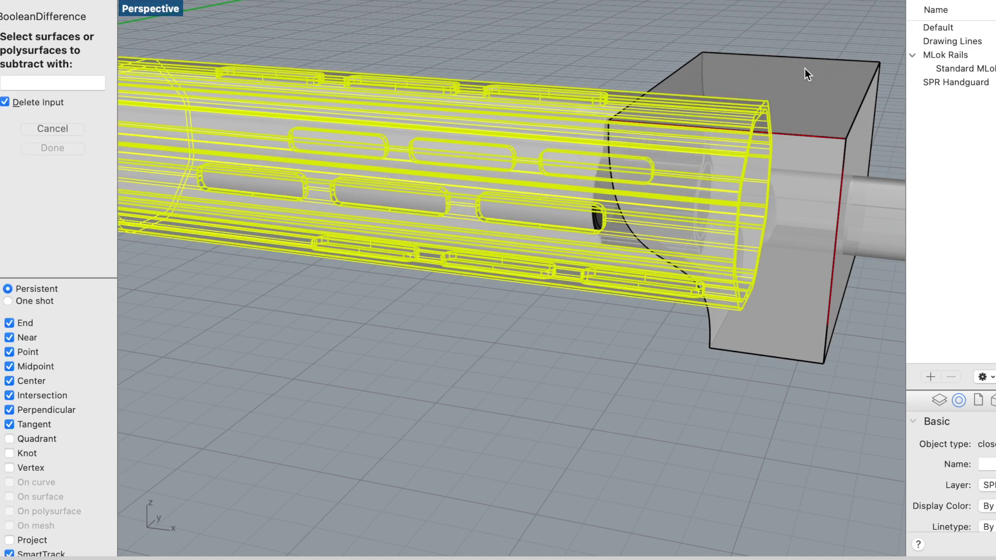
click(804, 68)
key(Return)
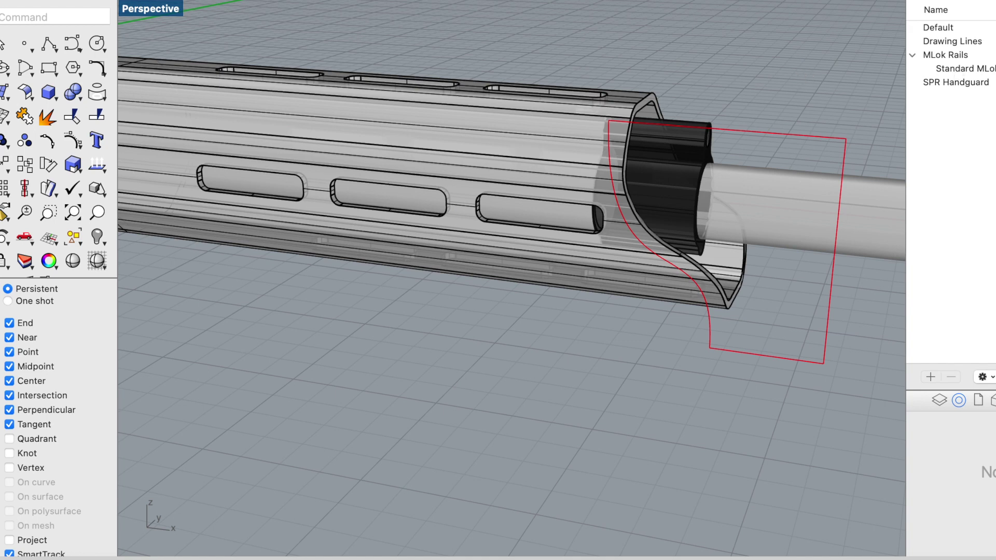
scroll(652, 372, left, 10)
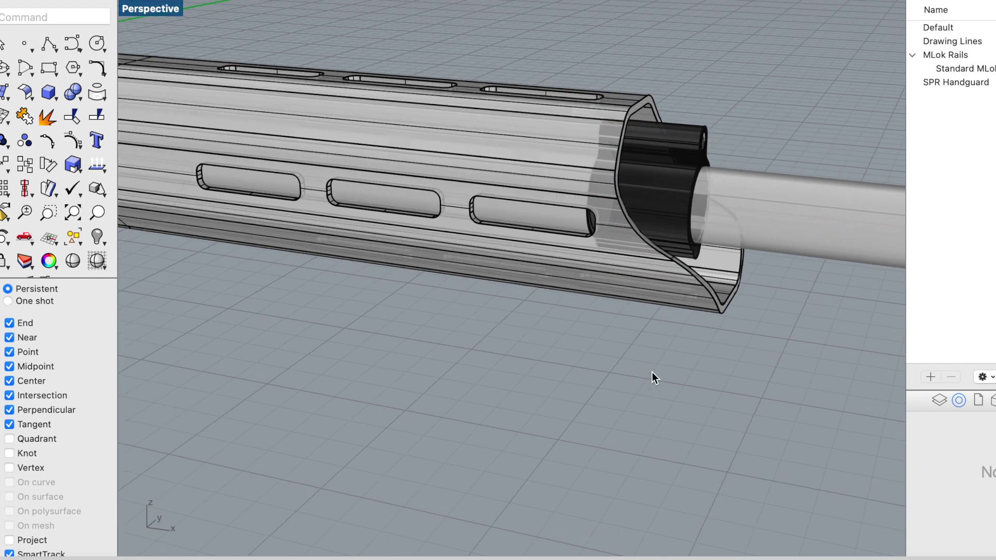
scroll(652, 372, left, 10)
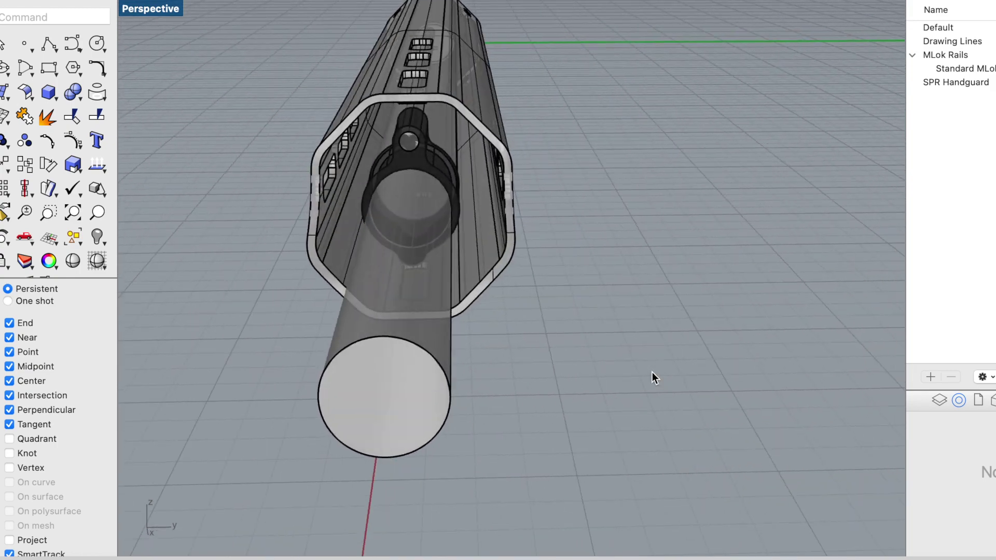
scroll(652, 372, left, 10)
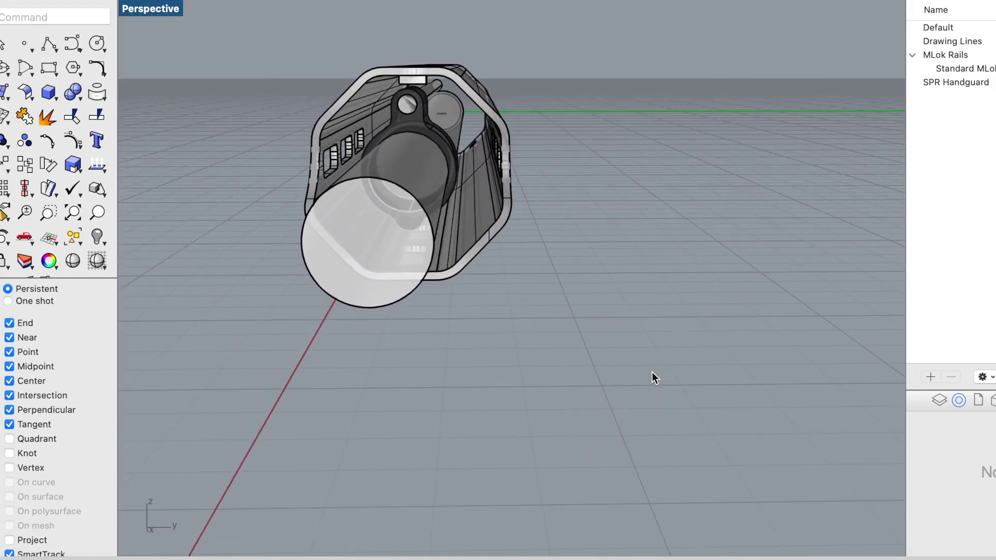
scroll(653, 372, left, 10)
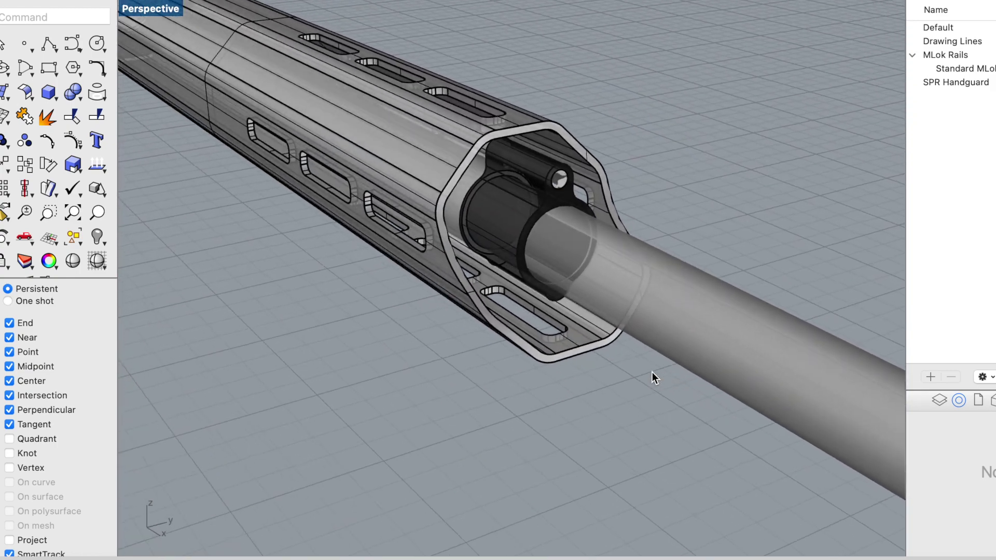
scroll(652, 372, down, 10)
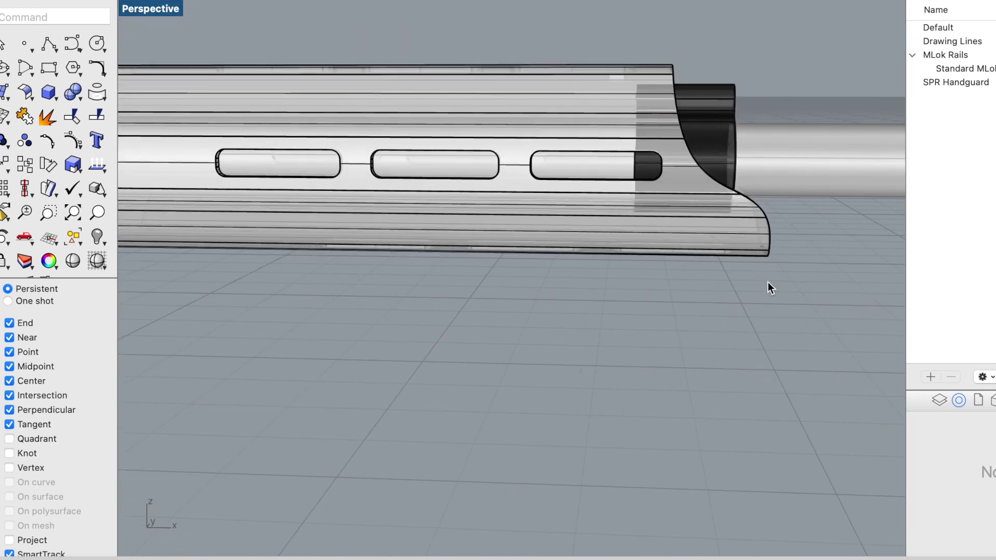
scroll(769, 281, up, 10)
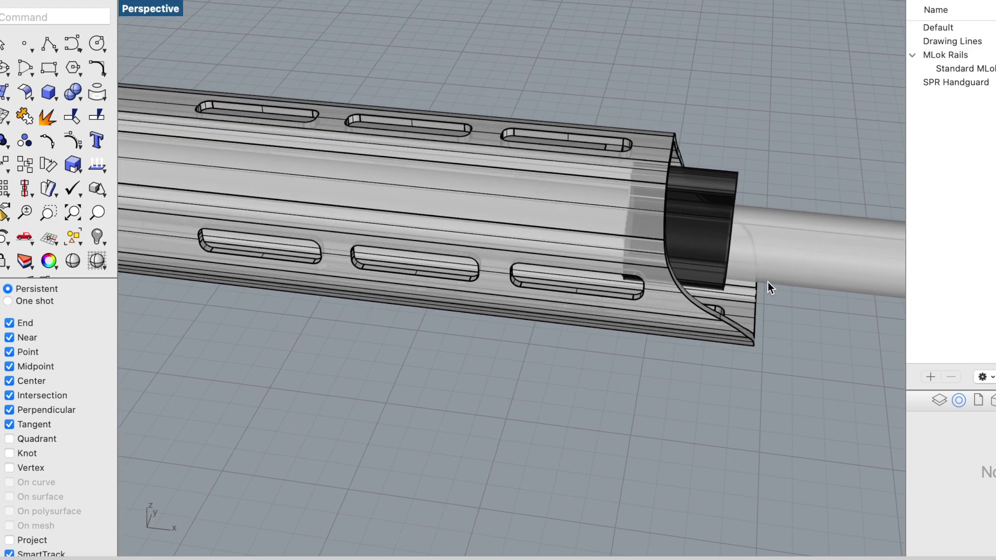
scroll(768, 282, up, 10)
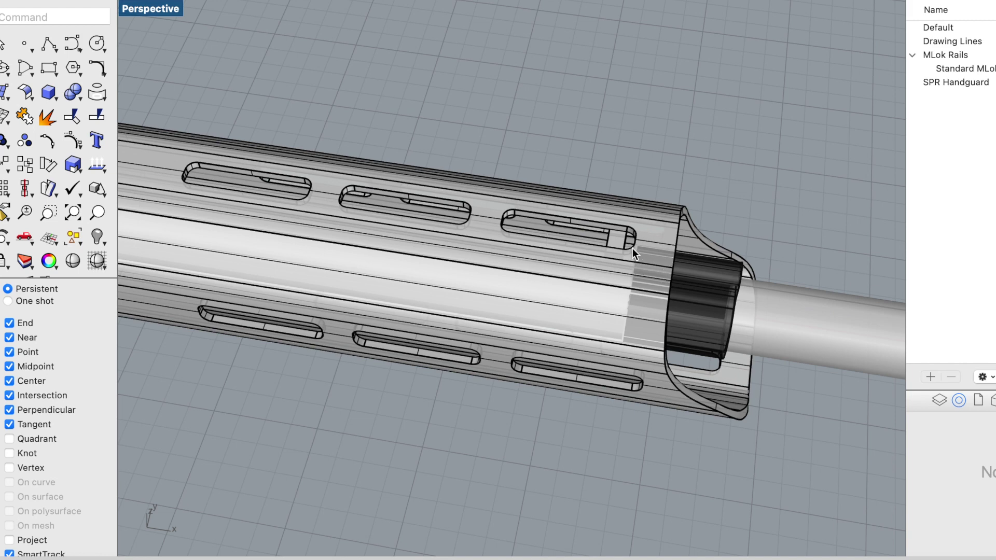
scroll(568, 403, down, 10)
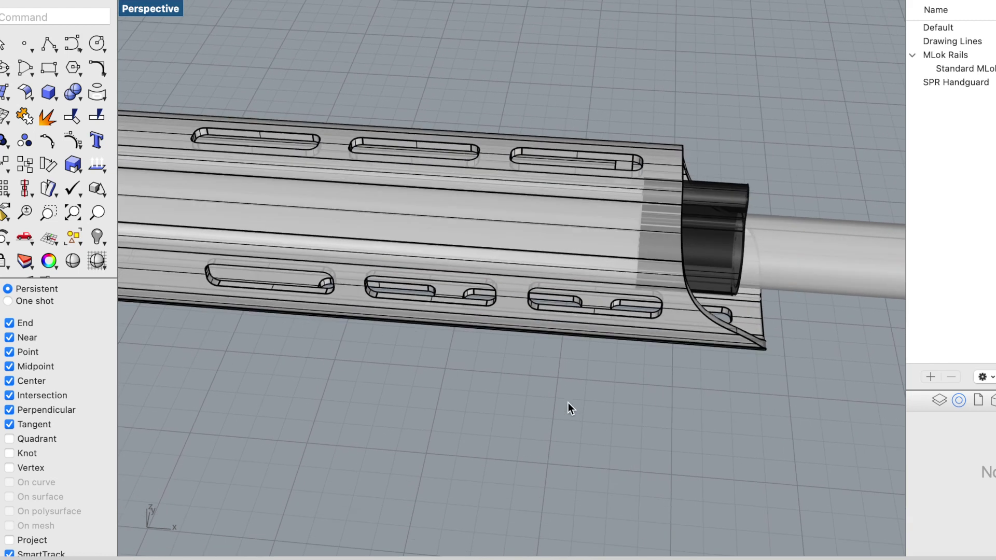
scroll(568, 401, down, 10)
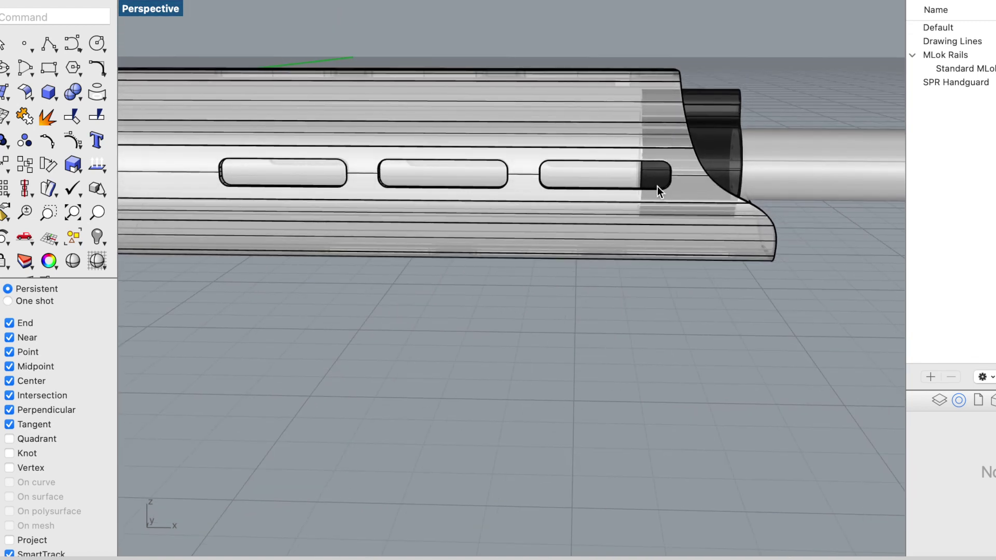
scroll(583, 141, right, 5)
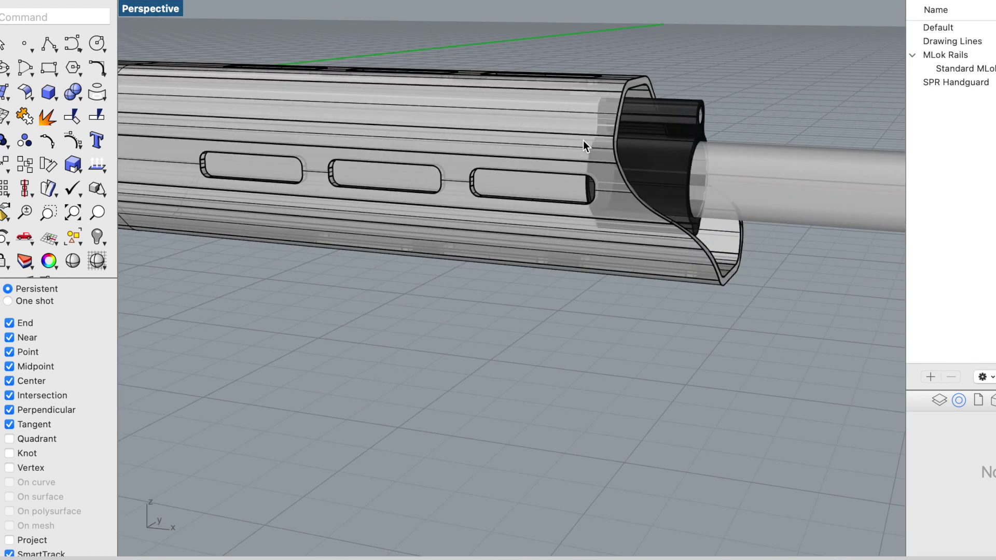
scroll(583, 141, right, 5)
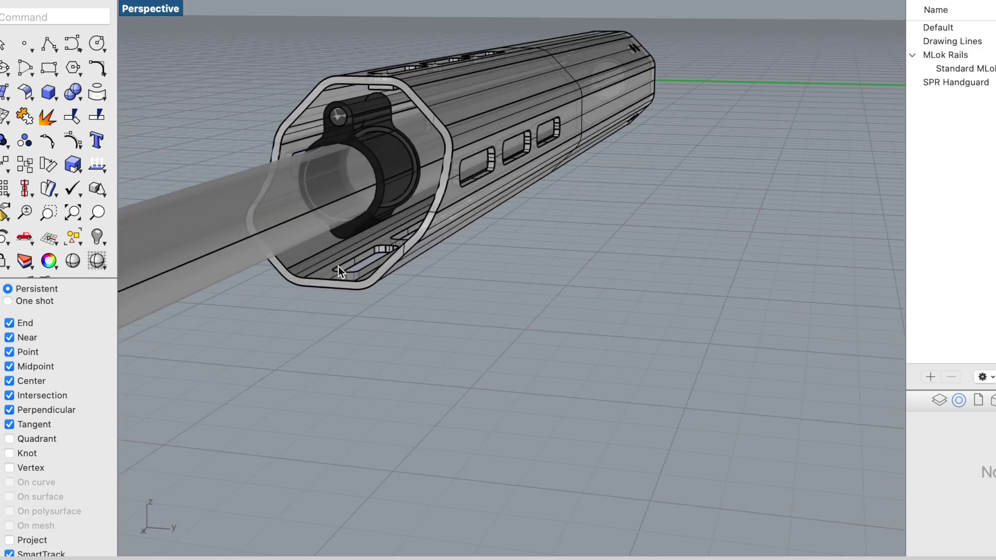
scroll(338, 266, down, 10)
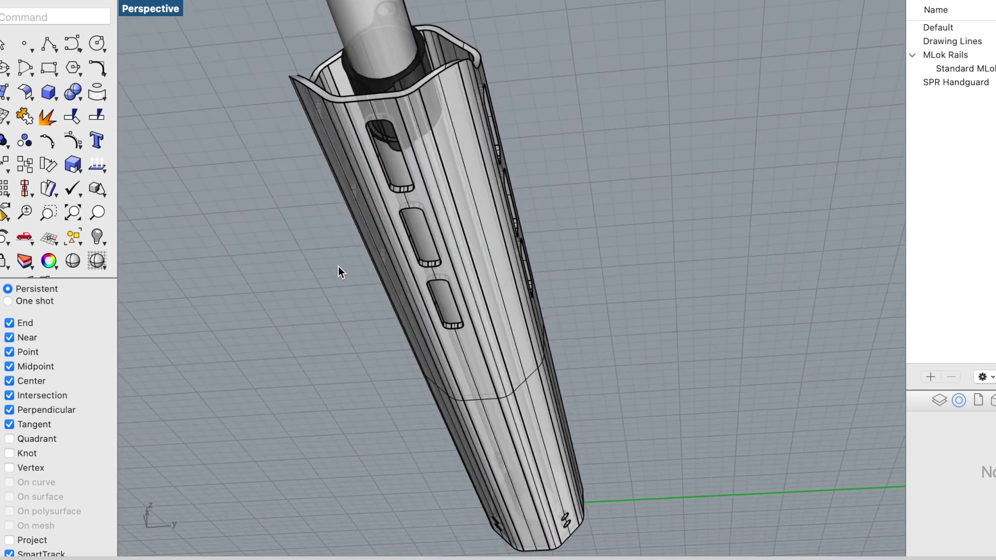
scroll(339, 272, down, 3)
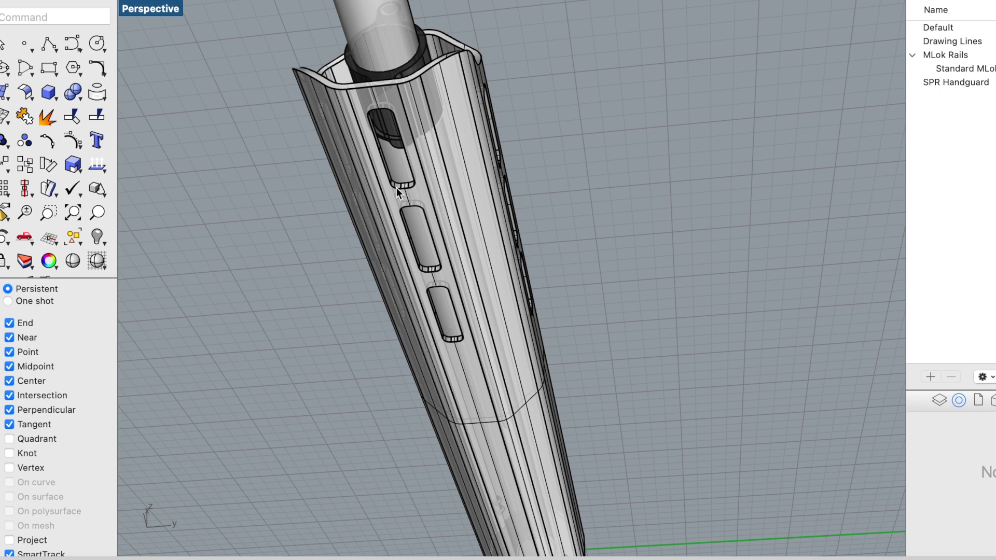
scroll(397, 188, up, 5)
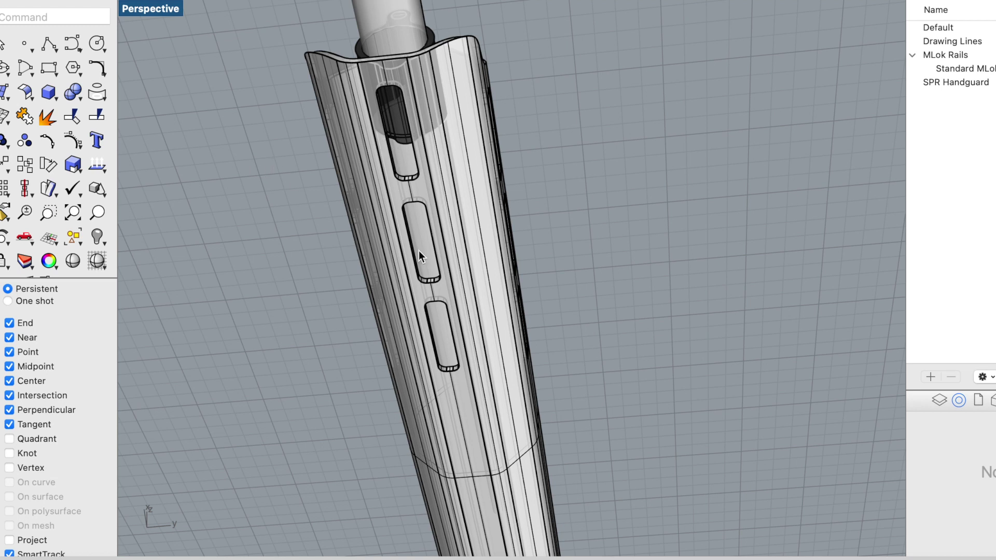
scroll(572, 191, up, 8)
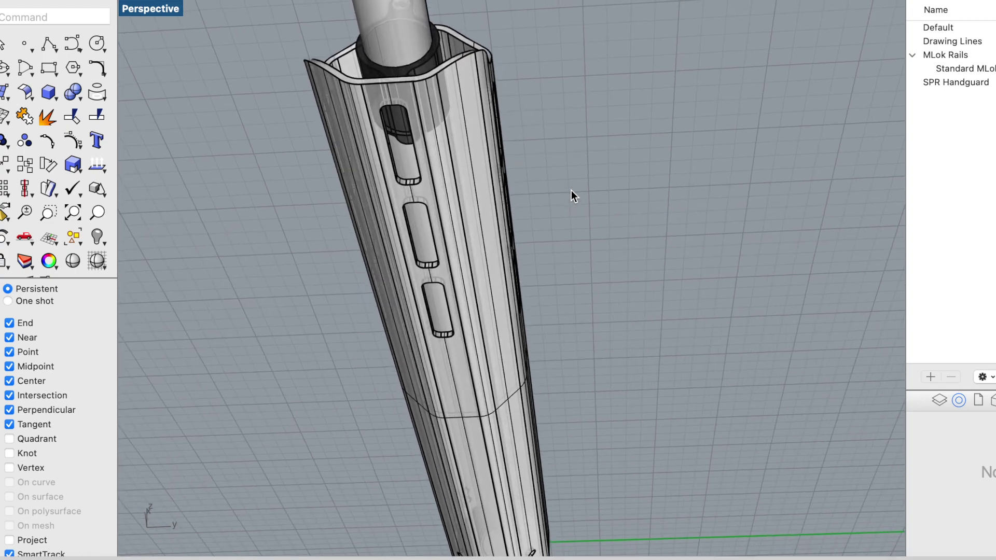
scroll(571, 191, up, 10)
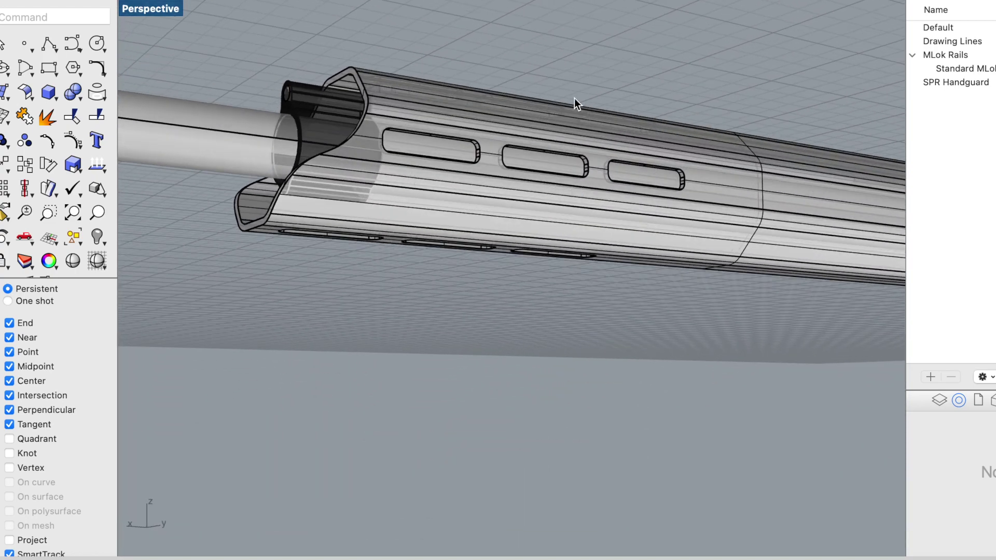
scroll(520, 69, up, 10)
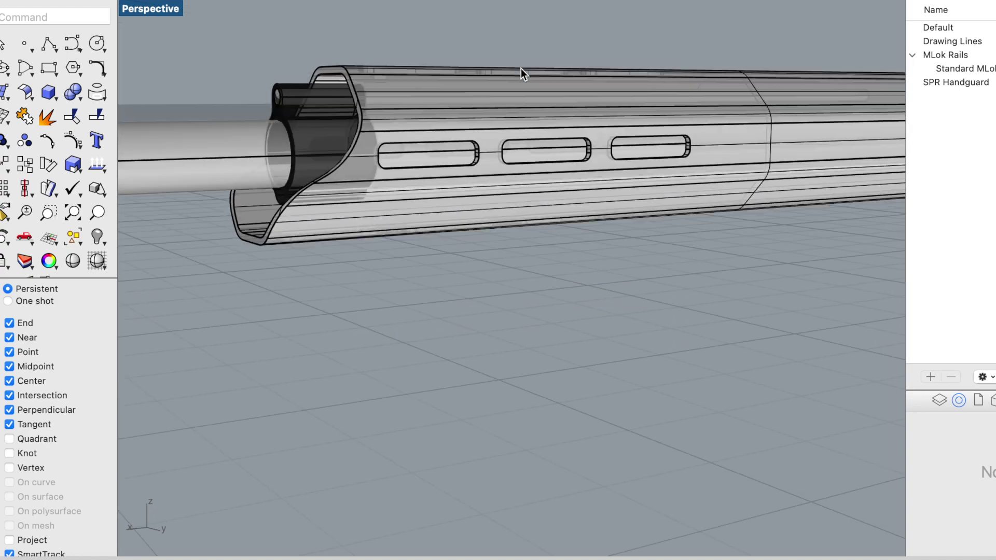
scroll(521, 69, left, 15)
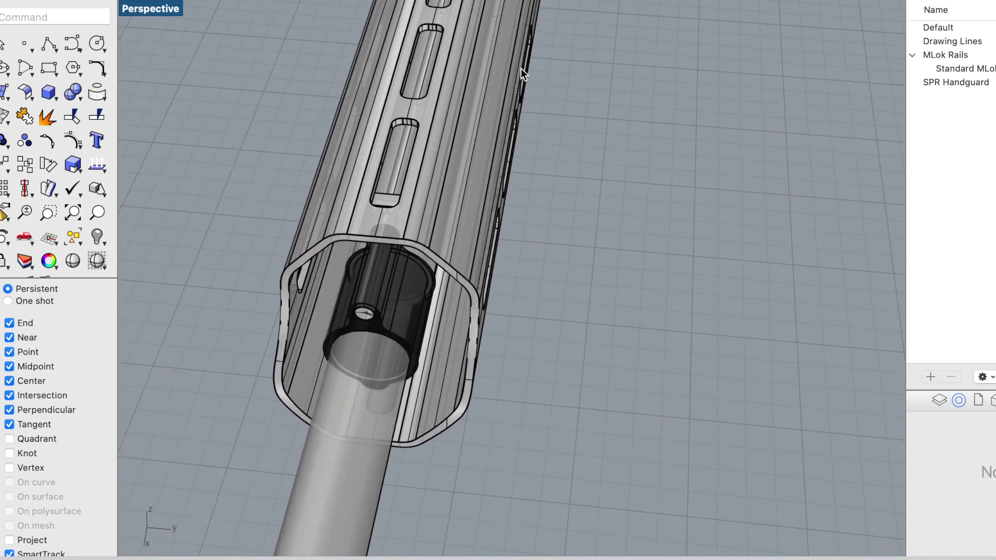
scroll(520, 69, up, 10)
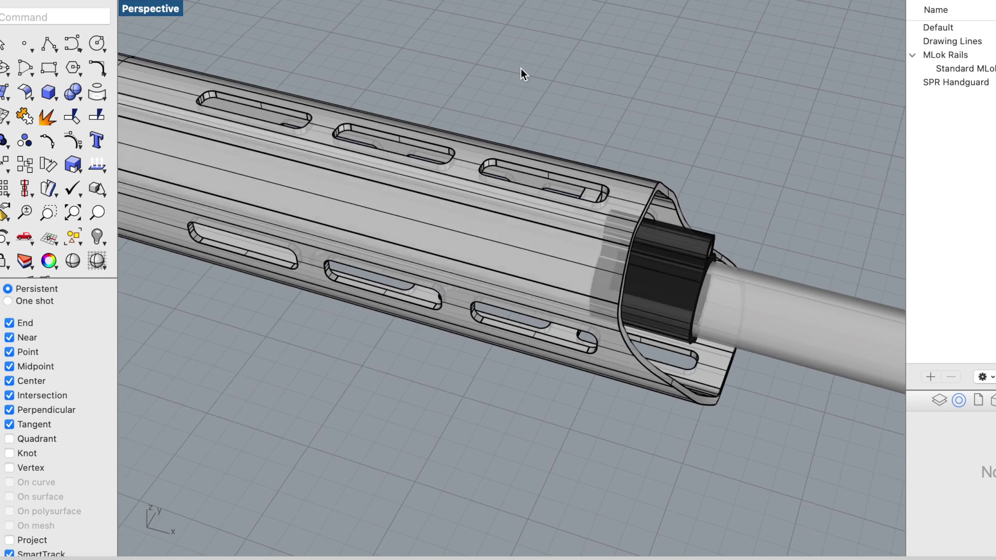
scroll(442, 108, down, 5)
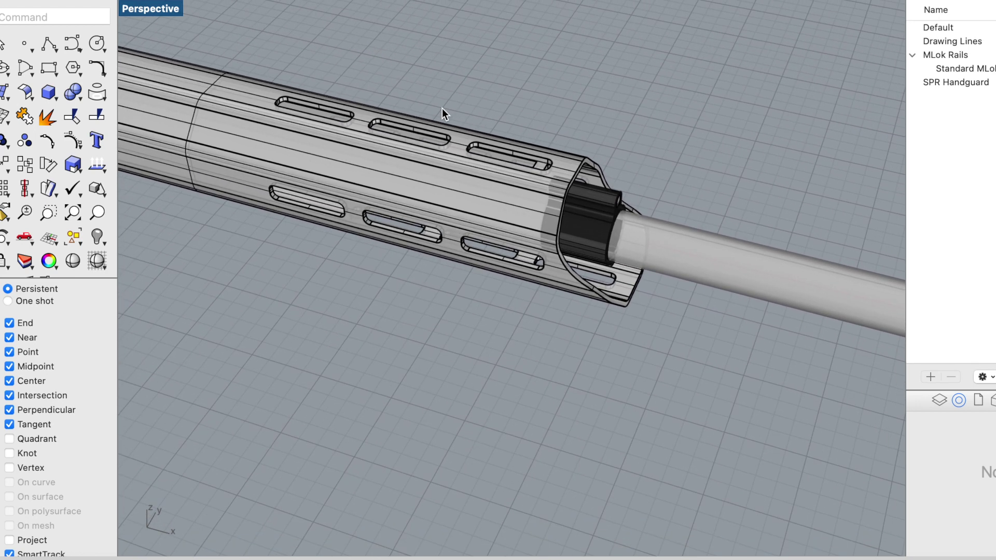
scroll(442, 108, up, 5)
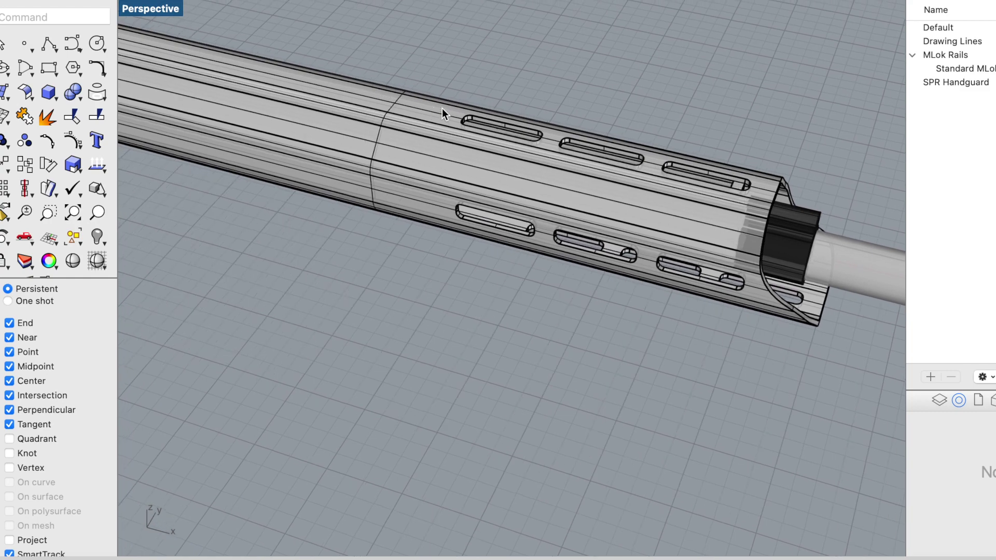
scroll(442, 108, down, 2)
scroll(442, 108, up, 3)
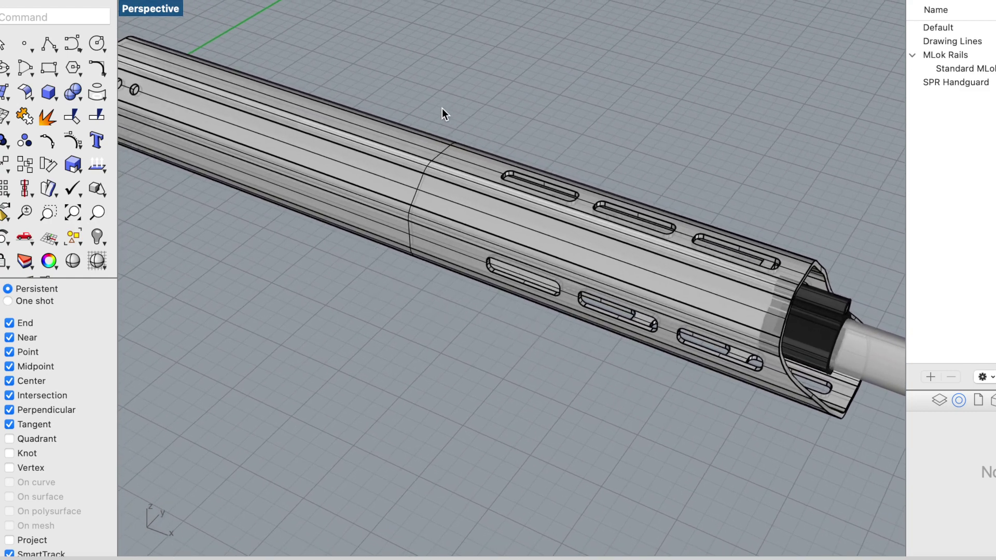
scroll(442, 108, up, 2)
scroll(442, 109, down, 2)
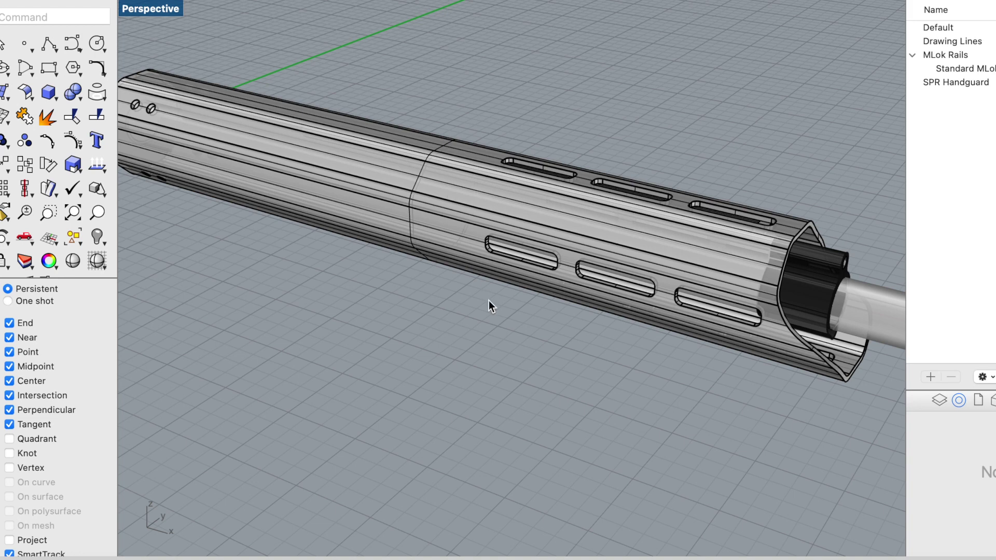
scroll(489, 301, left, 5)
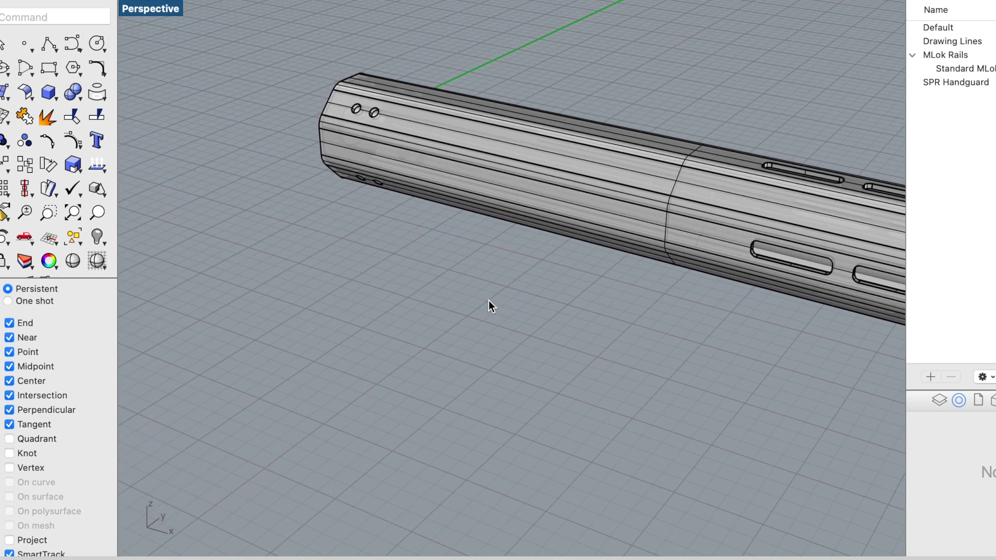
scroll(364, 98, up, 6)
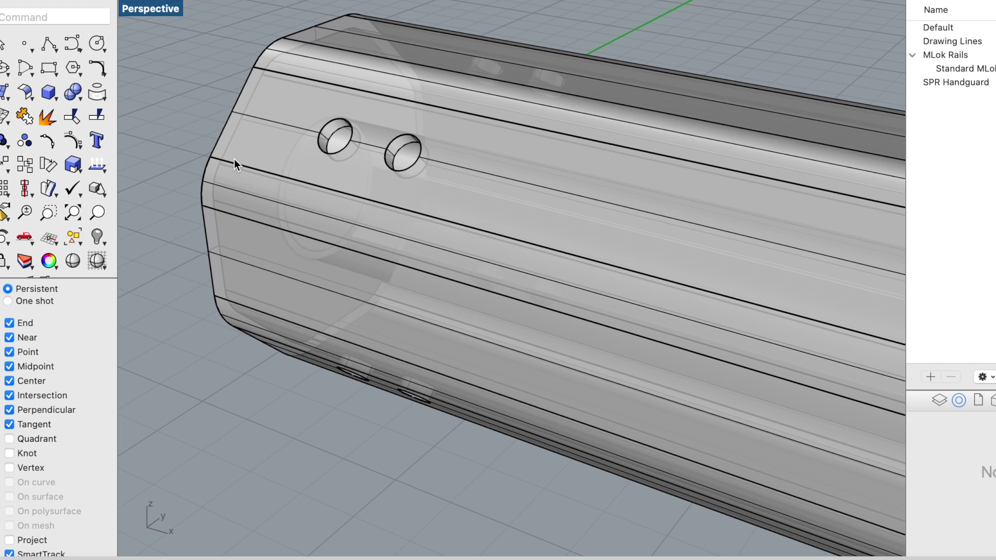
scroll(189, 104, down, 10)
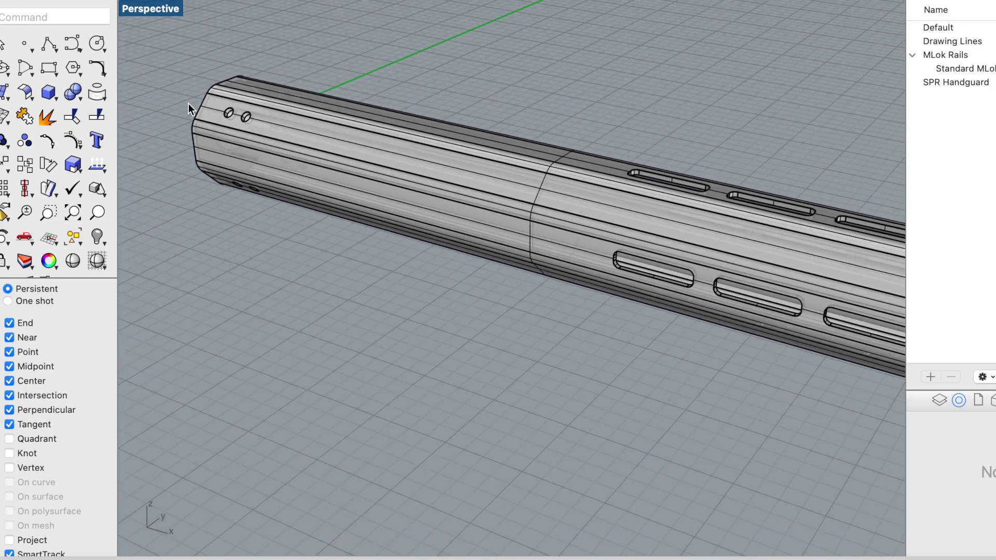
scroll(189, 103, left, 10)
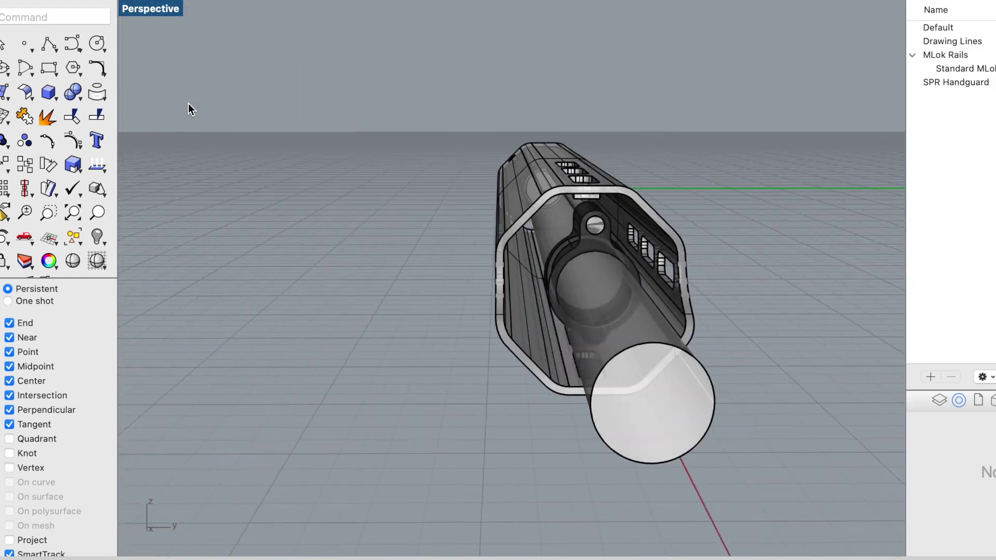
scroll(188, 103, down, 15)
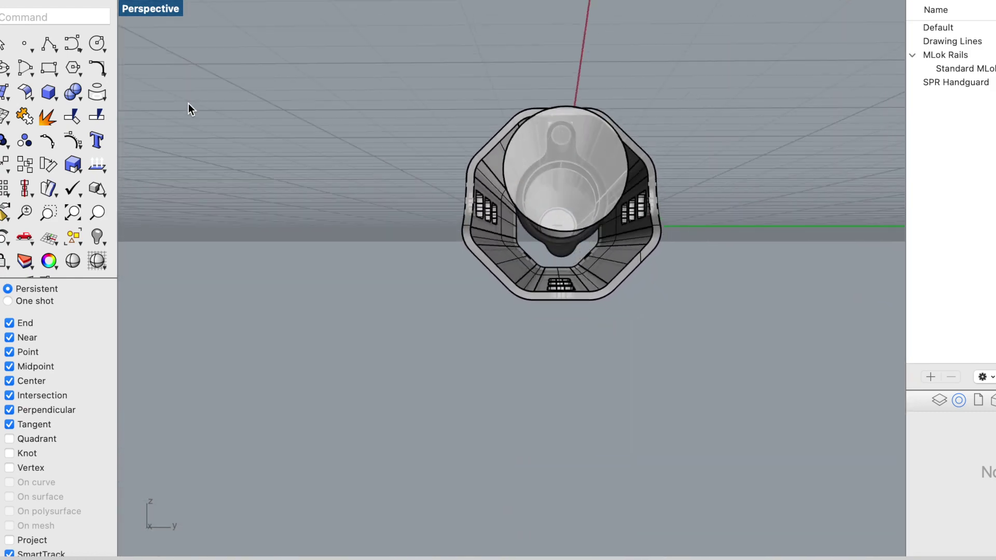
scroll(189, 103, up, 15)
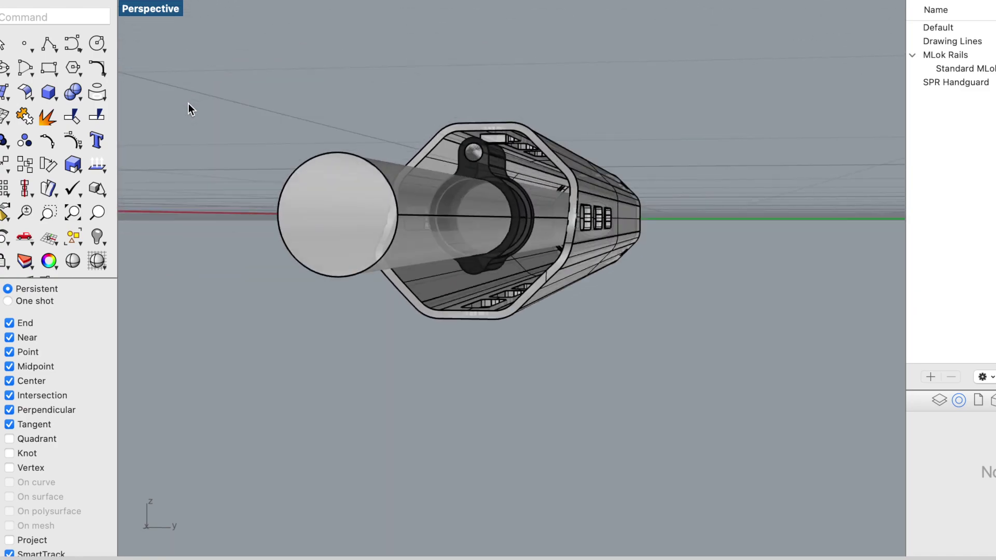
scroll(189, 103, right, 15)
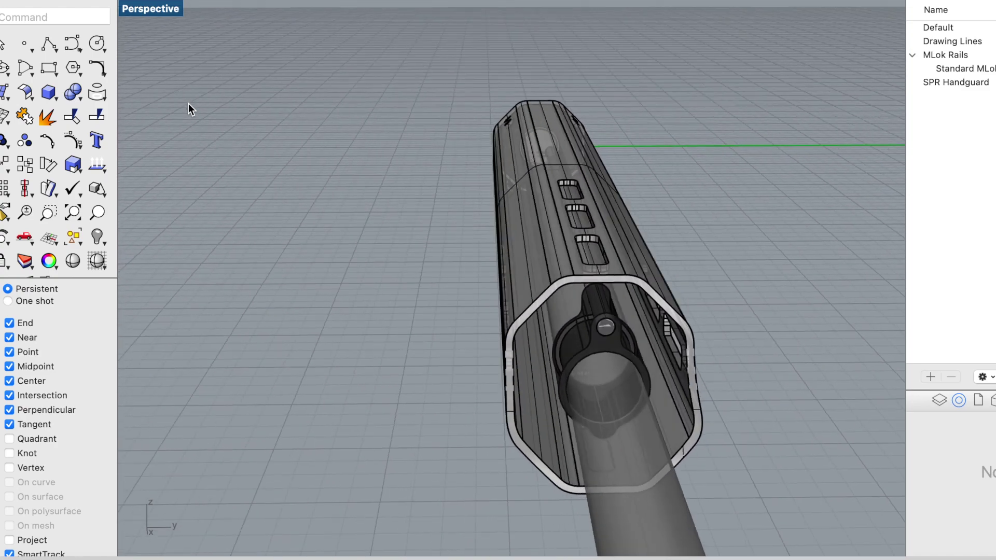
scroll(188, 104, right, 15)
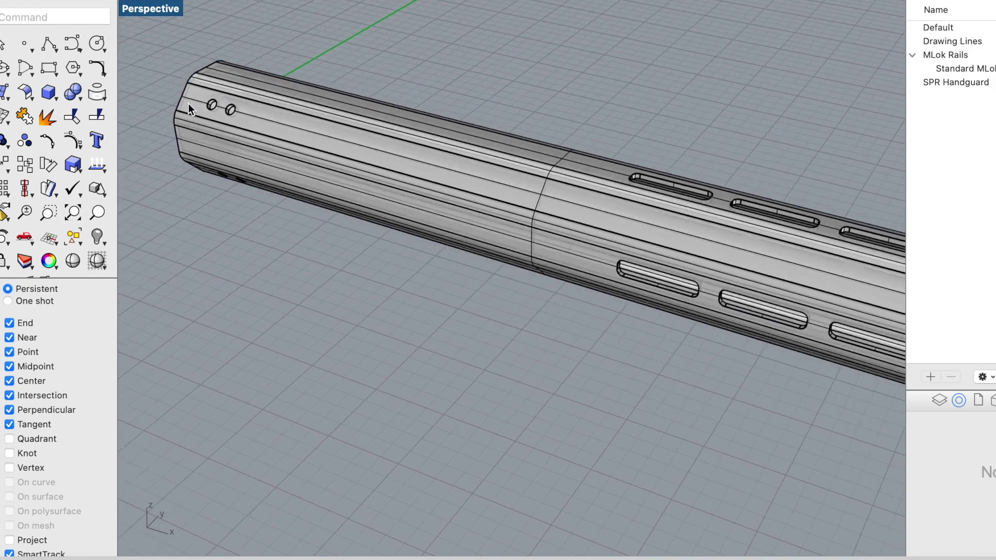
scroll(188, 103, right, 15)
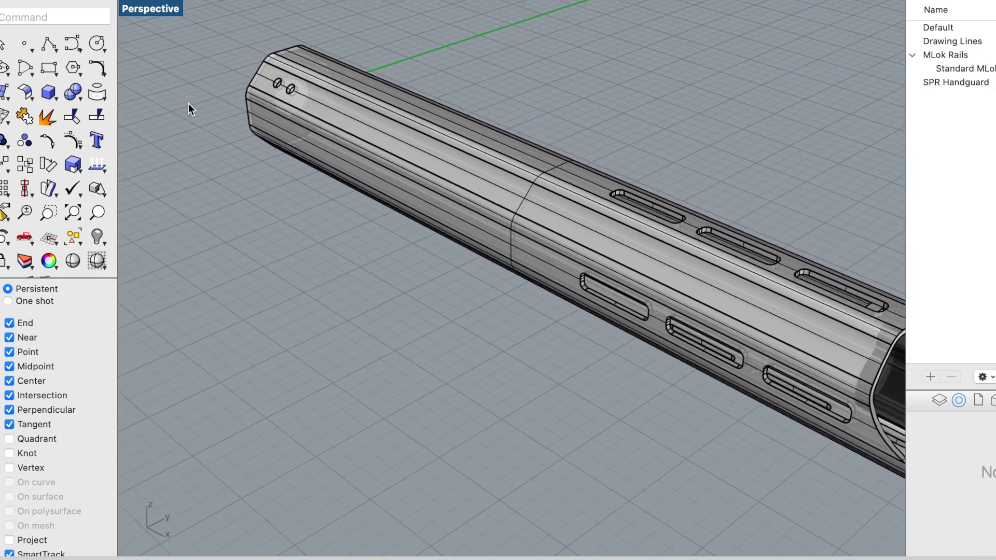
scroll(188, 104, right, 2)
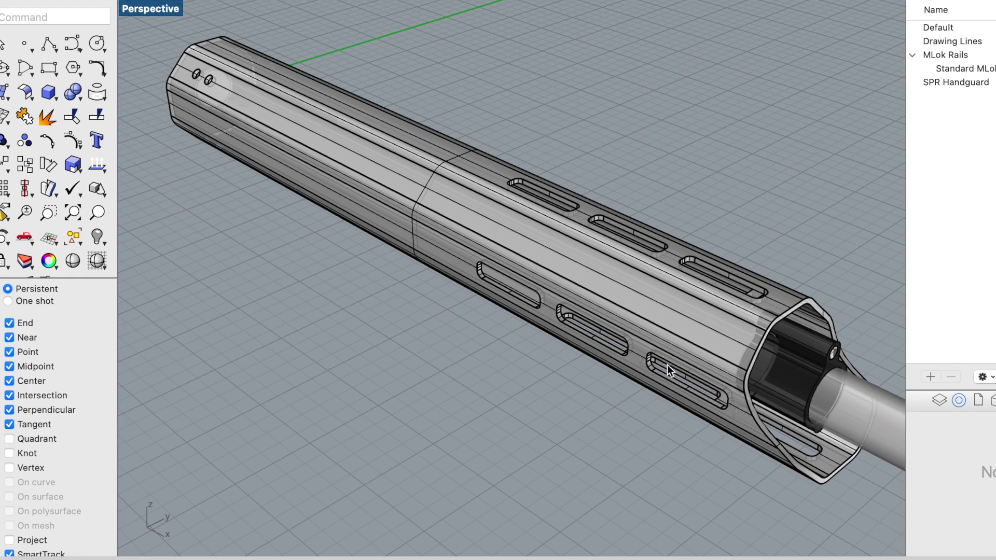
right_drag(203, 163, 144, 226)
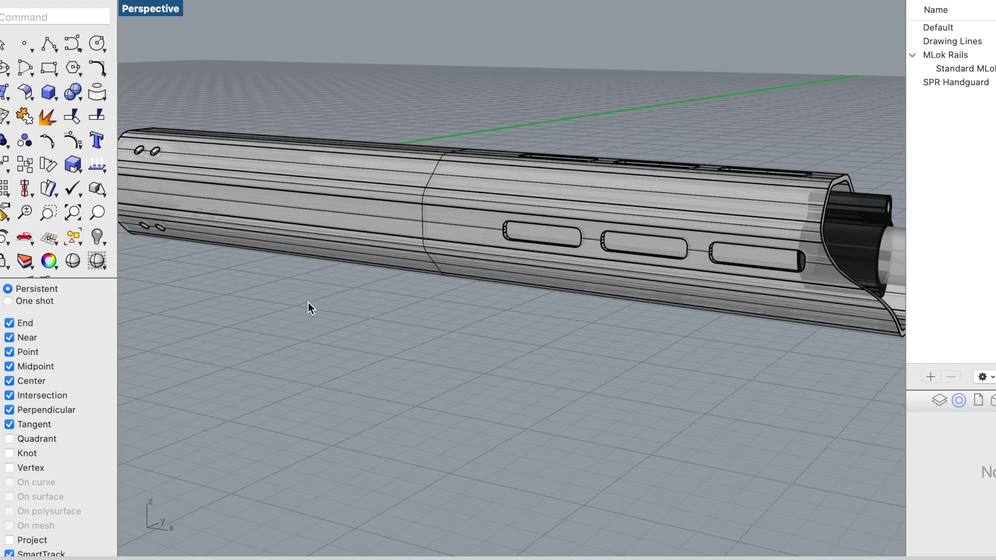
scroll(308, 302, down, 10)
scroll(308, 303, down, 5)
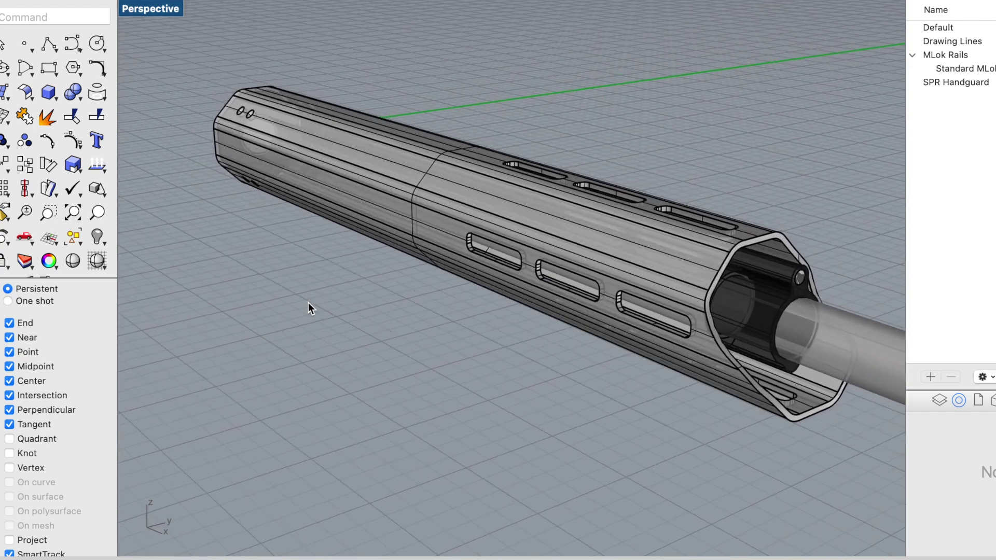
scroll(308, 303, down, 10)
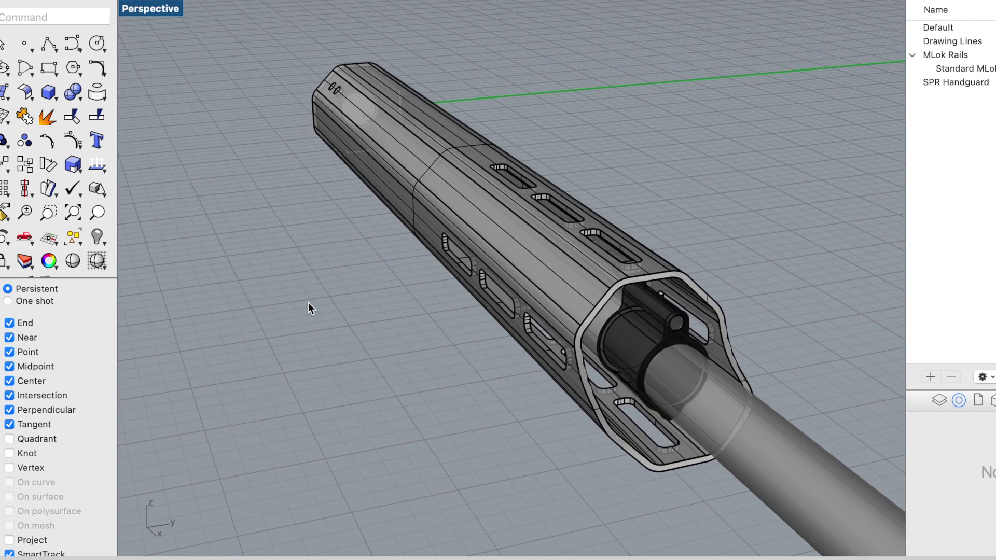
scroll(308, 303, down, 10)
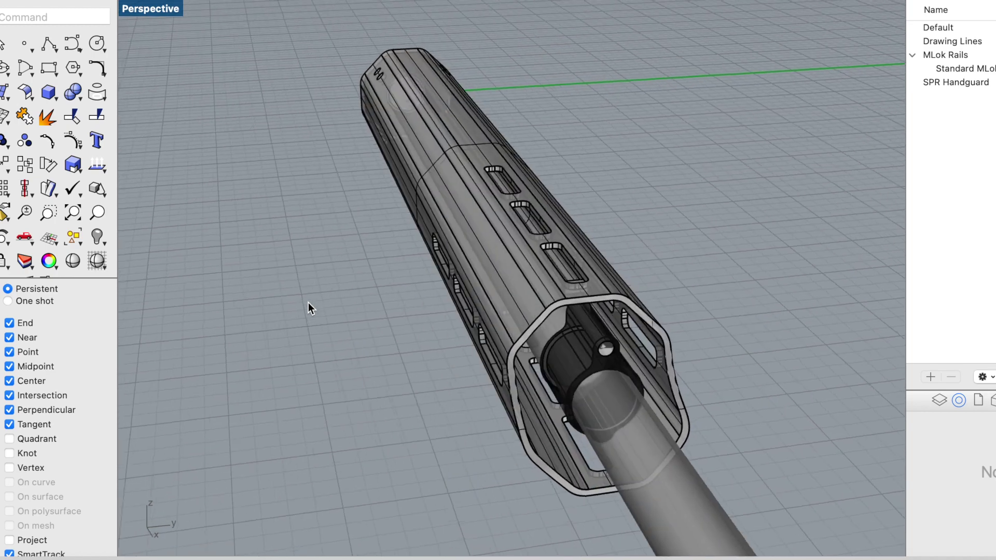
scroll(308, 302, down, 10)
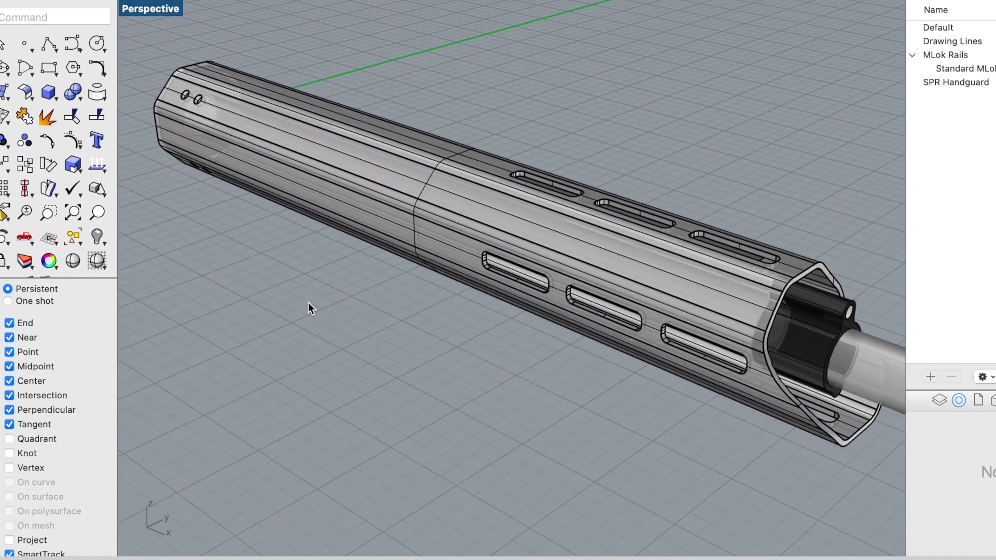
scroll(309, 303, down, 10)
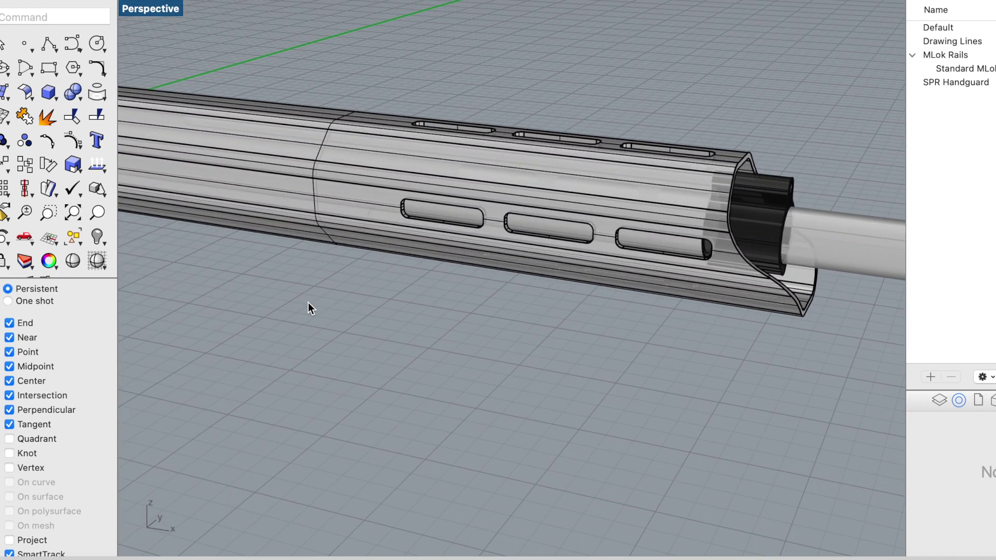
scroll(308, 302, up, 10)
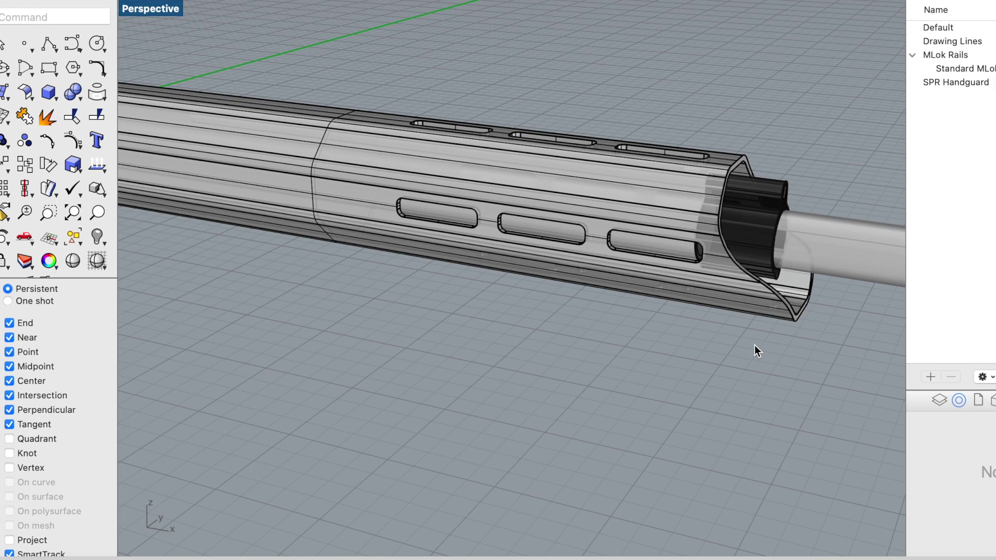
scroll(754, 345, down, 10)
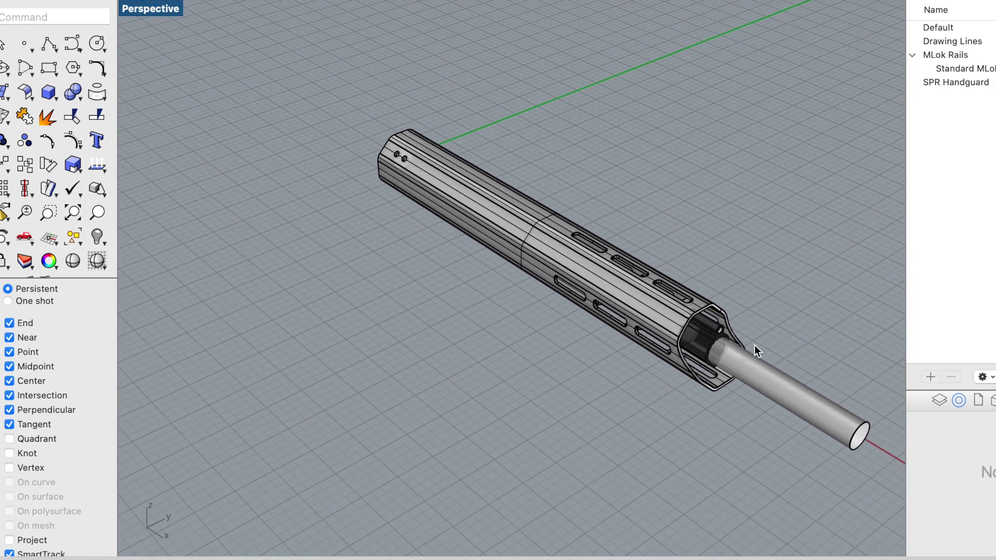
scroll(754, 345, down, 6)
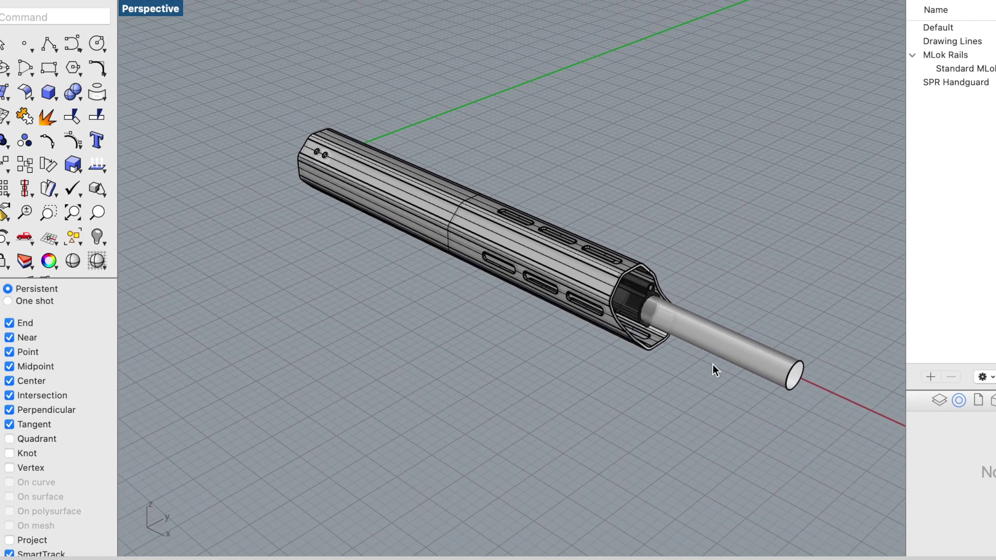
scroll(678, 381, up, 6)
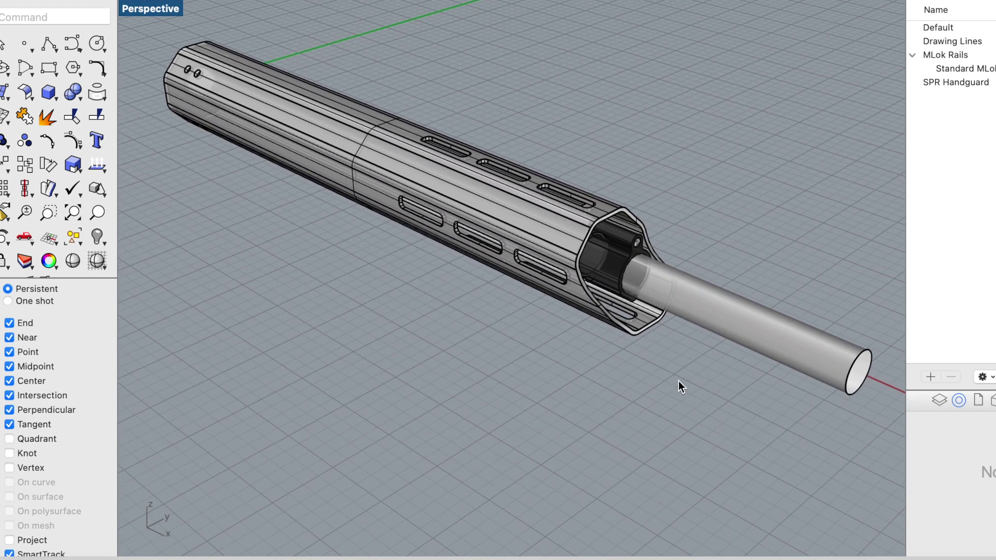